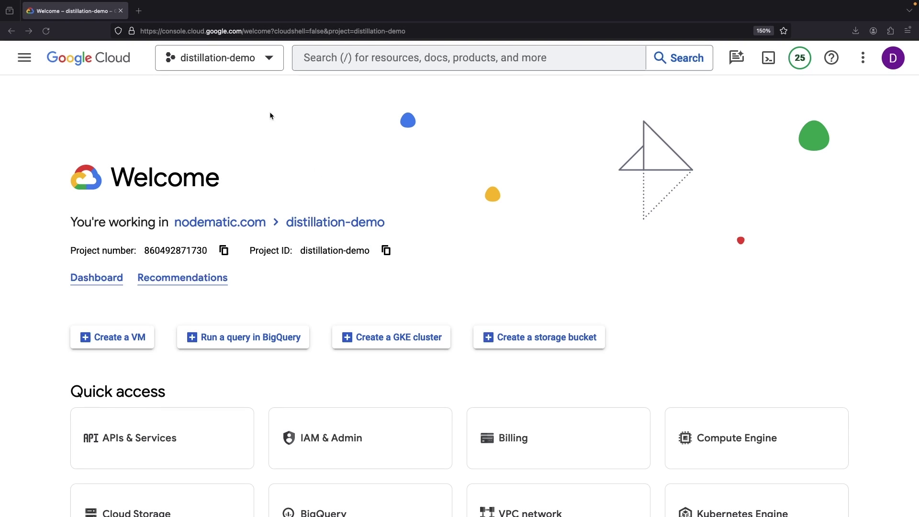
- Read the distillation research paper in a new browser tab, then return to the console
{"action": "left_click", "coordinate": [139, 11]}
{"action": "type", "text": "https://arxiv.org/pdf/2305.02301.pdf"}
{"action": "key", "text": "Return"}
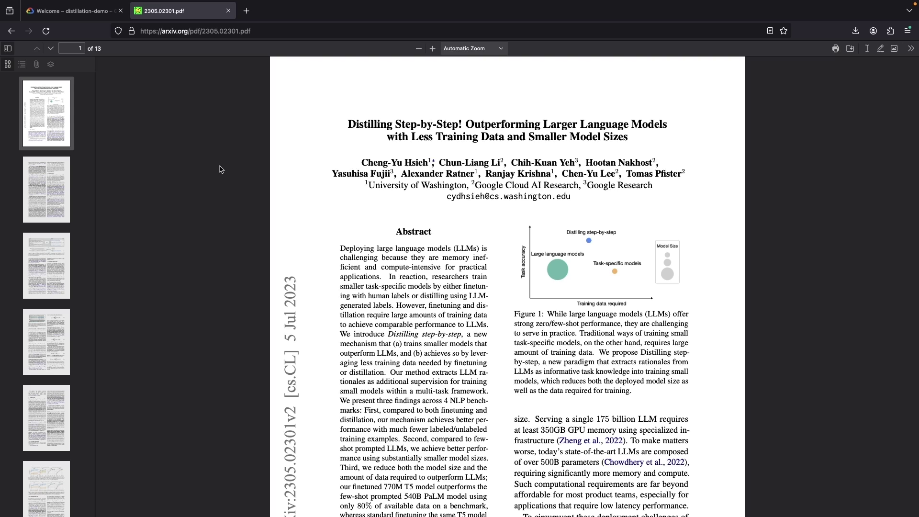
{"action": "left_click", "coordinate": [227, 14]}
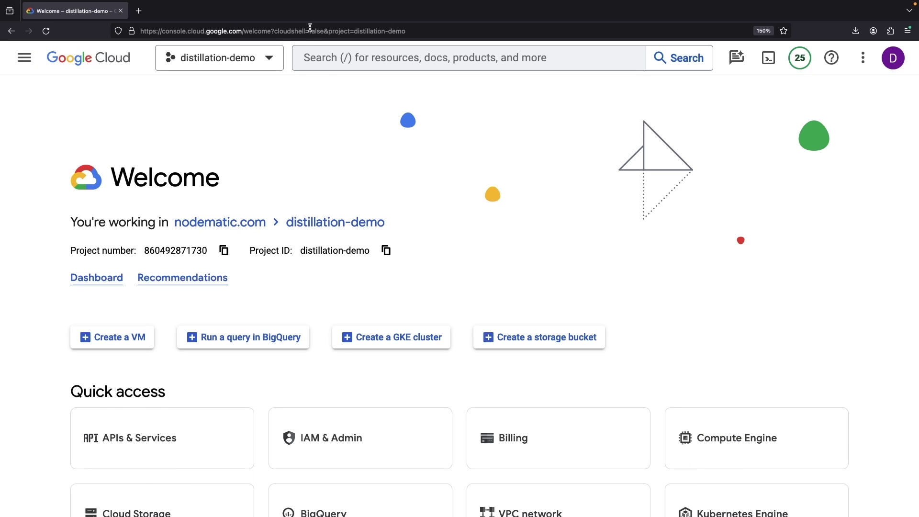
- Open Vertex AI, enable all recommended APIs, and go to Language's Tune and Distill tab
{"action": "left_click", "coordinate": [323, 57]}
{"action": "type", "text": "vertex"}
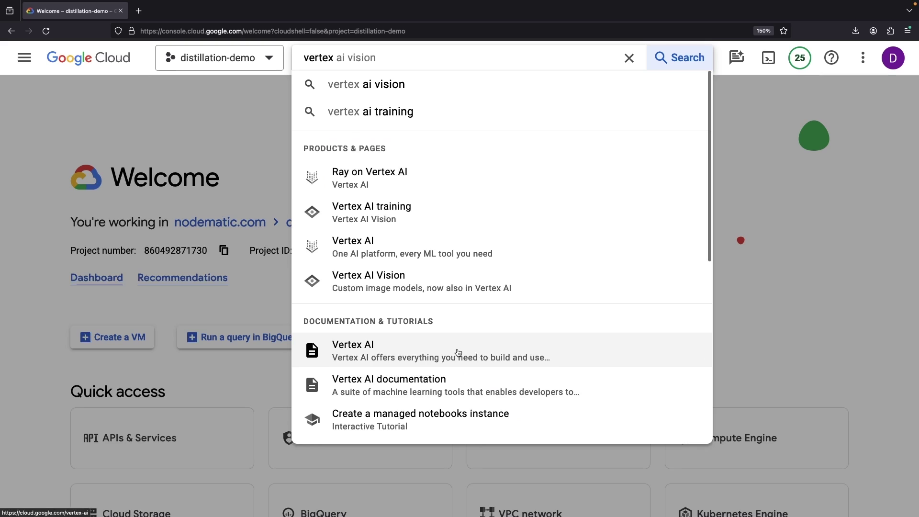
{"action": "left_click", "coordinate": [418, 244]}
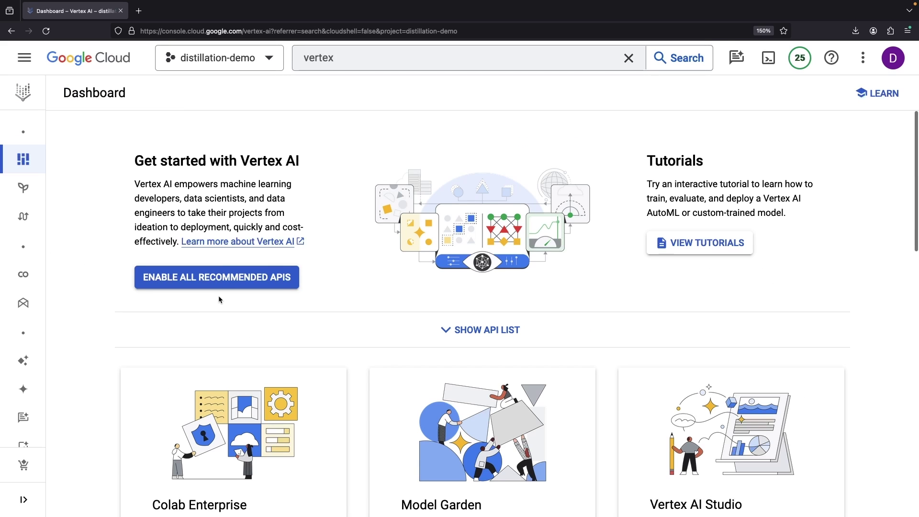
{"action": "left_click", "coordinate": [230, 278]}
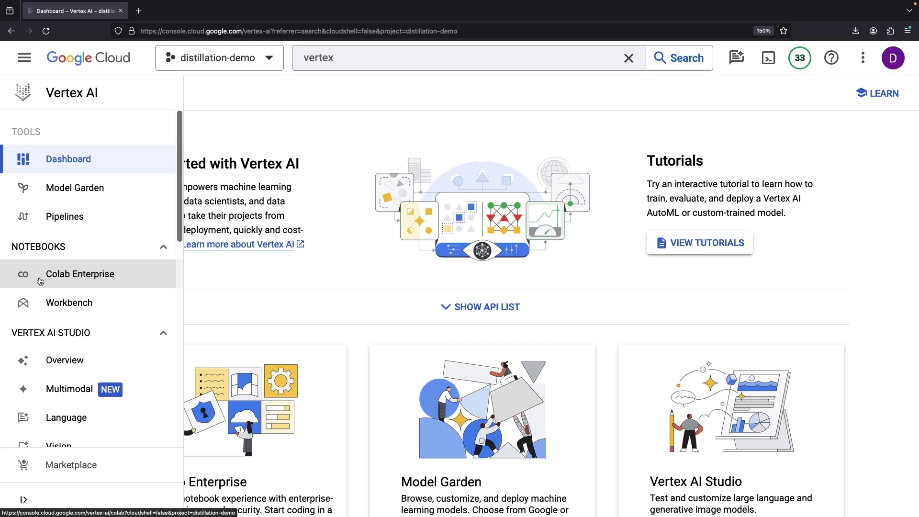
{"action": "scroll", "coordinate": [84, 363], "scroll_direction": "down", "scroll_amount": 2}
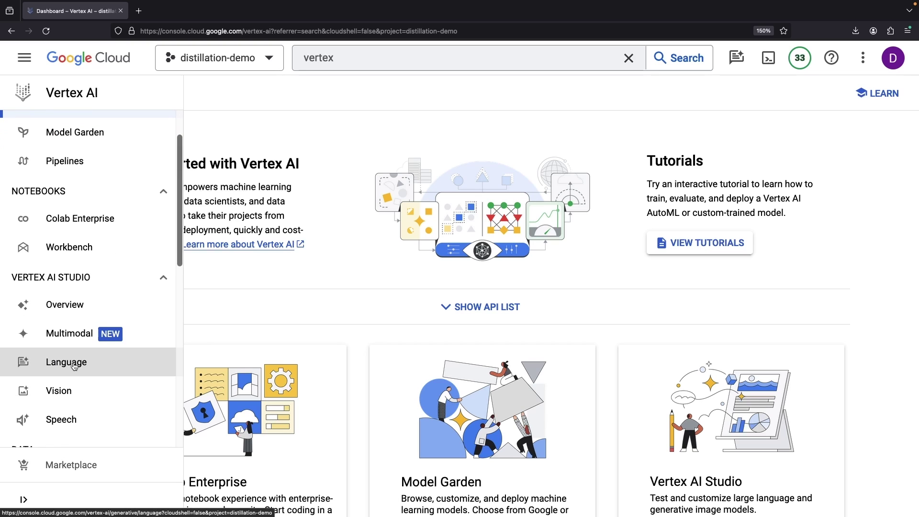
{"action": "left_click", "coordinate": [73, 364]}
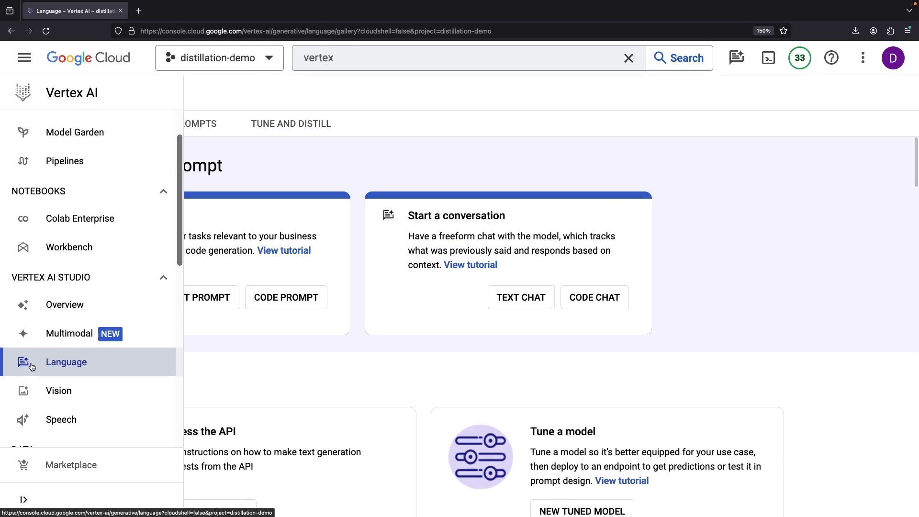
{"action": "left_click", "coordinate": [301, 125]}
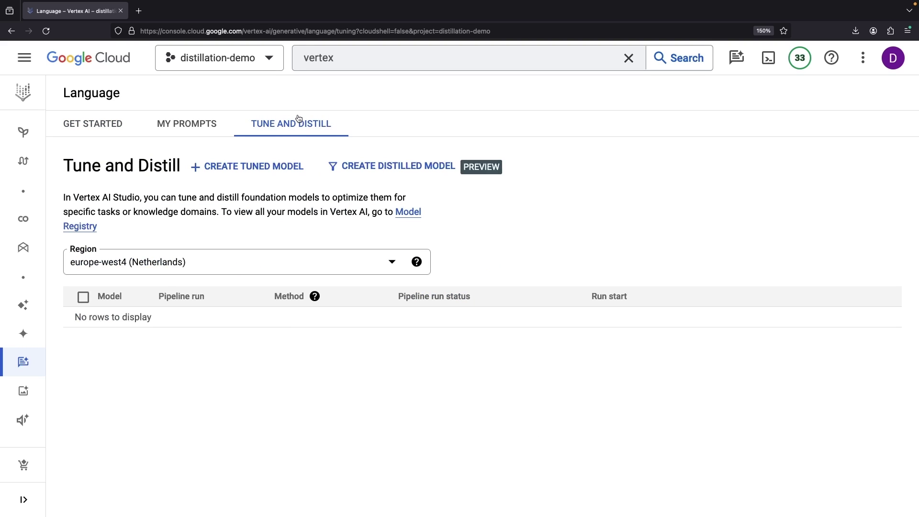
- Start a distilled model with teacher text-unicorn@001 and student text-bison@002, then return to Welcome
{"action": "left_click", "coordinate": [384, 165]}
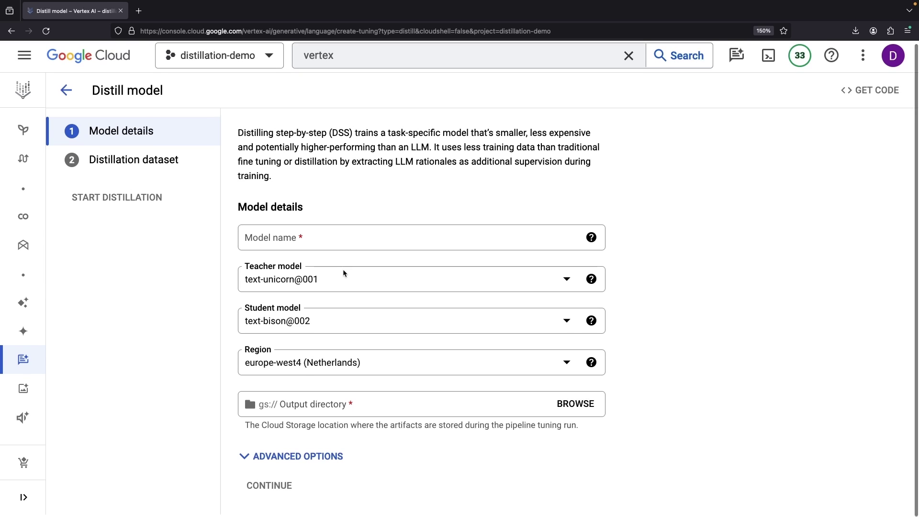
{"action": "left_click", "coordinate": [344, 279]}
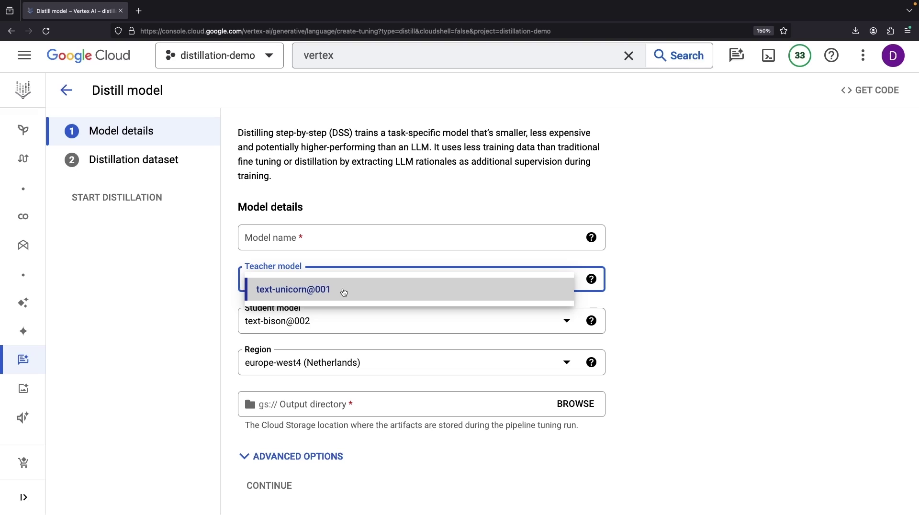
{"action": "left_click", "coordinate": [344, 291]}
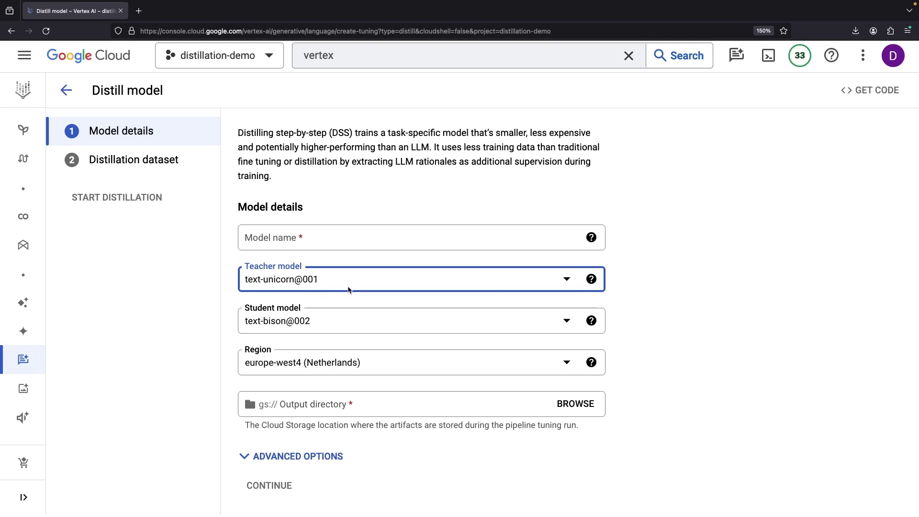
{"action": "left_click", "coordinate": [334, 325]}
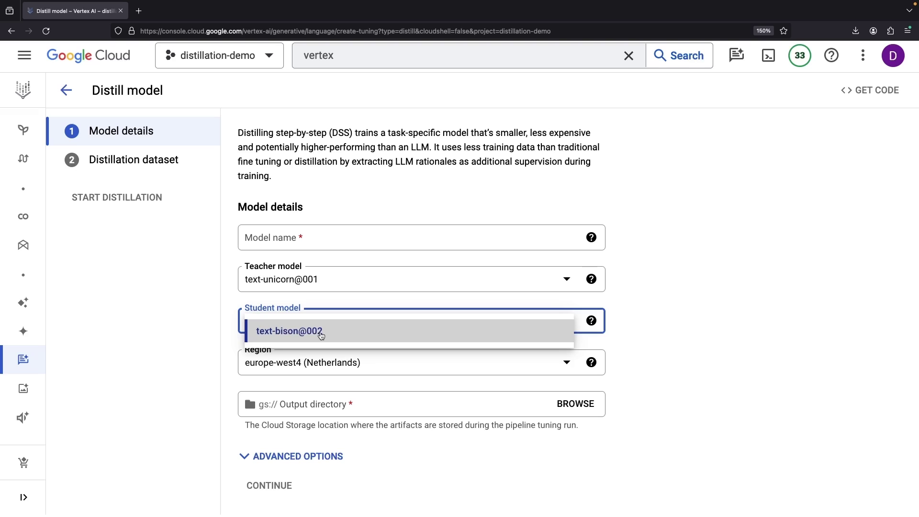
{"action": "left_click", "coordinate": [212, 334]}
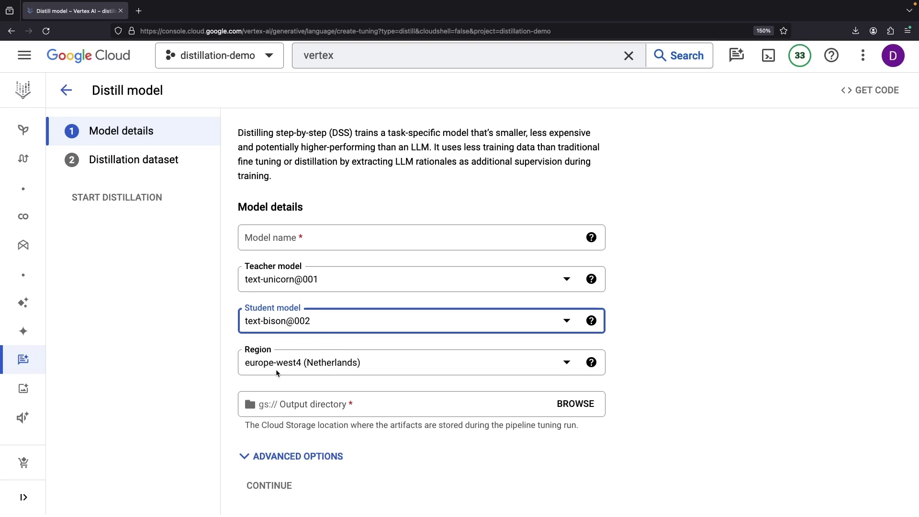
{"action": "left_click", "coordinate": [77, 58]}
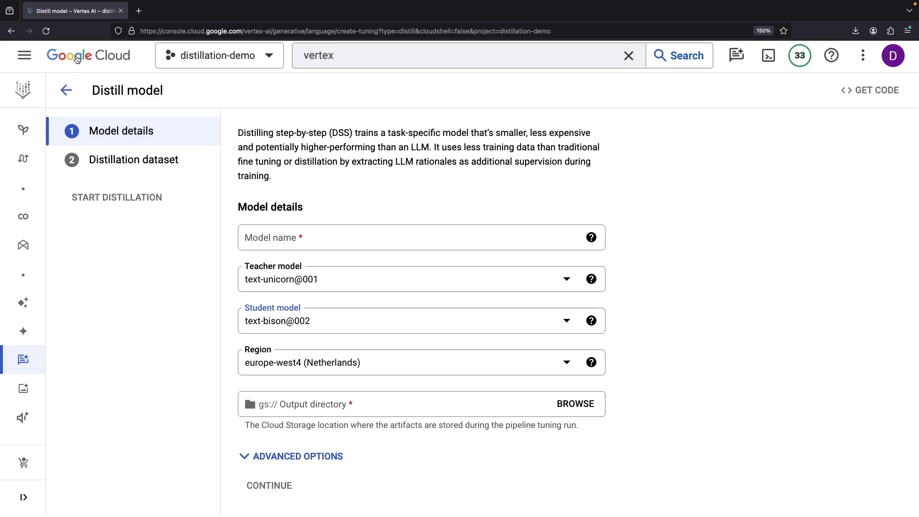
- Create the default bucket 'distillation-demo' in Cloud Storage, accepting public access prevention
{"action": "left_click", "coordinate": [394, 56]}
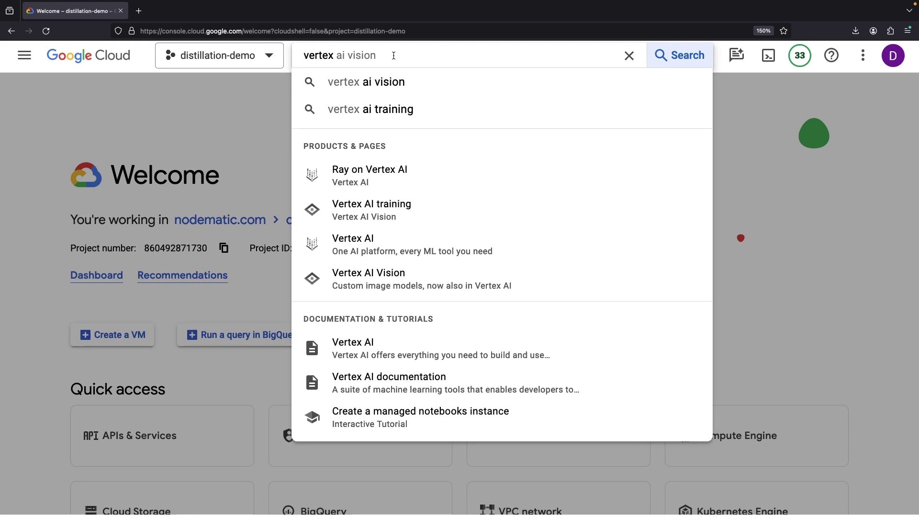
{"action": "key", "text": "ctrl+a"}
{"action": "left_click", "coordinate": [270, 182]}
{"action": "scroll", "coordinate": [271, 183], "scroll_direction": "down", "scroll_amount": 3}
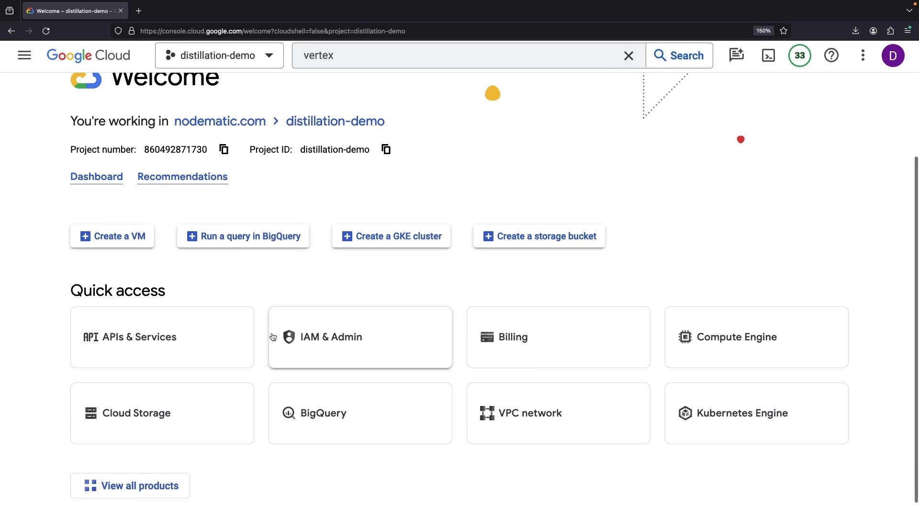
{"action": "left_click", "coordinate": [180, 417]}
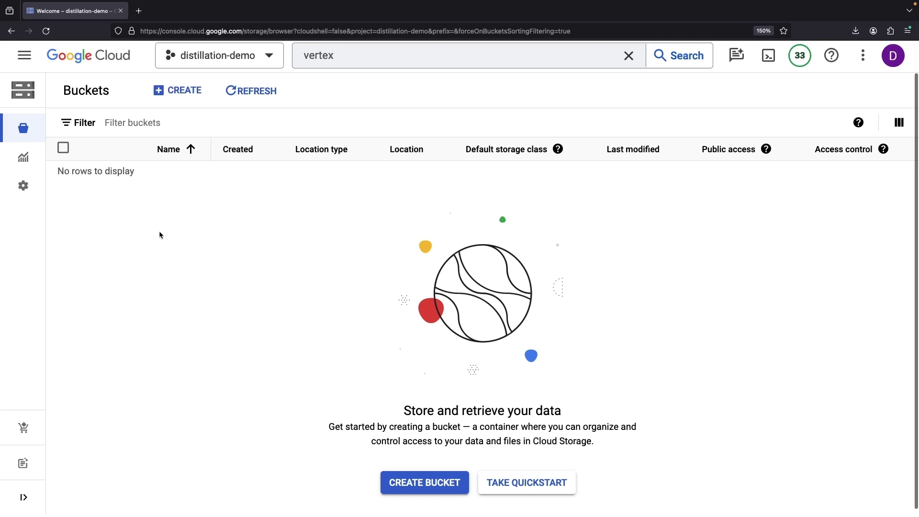
{"action": "left_click", "coordinate": [179, 91]}
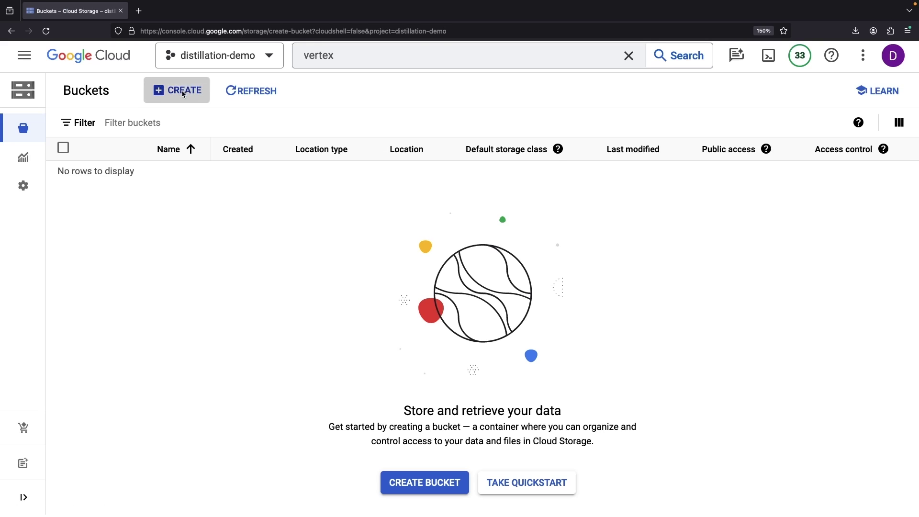
{"action": "left_click", "coordinate": [180, 197]}
{"action": "type", "text": "distillation-"}
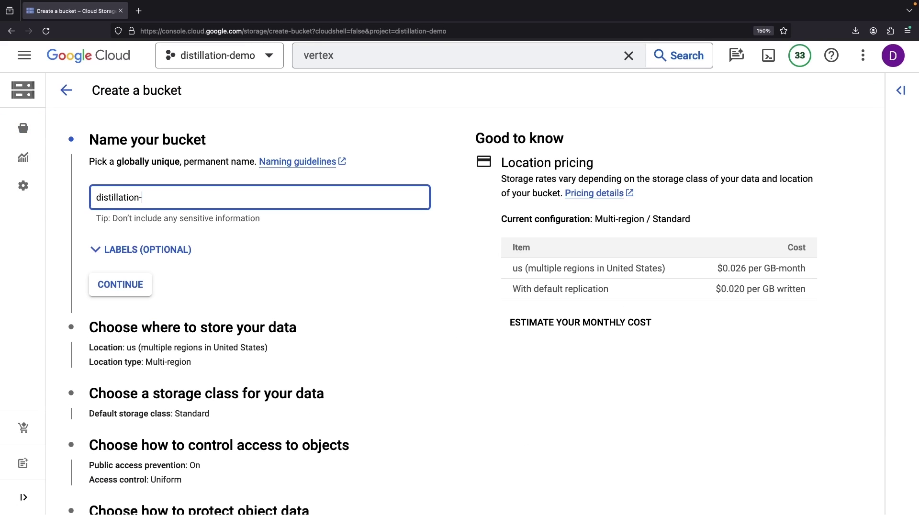
{"action": "type", "text": "demo"}
{"action": "left_click", "coordinate": [147, 282]}
{"action": "scroll", "coordinate": [200, 314], "scroll_direction": "down", "scroll_amount": 3}
{"action": "left_click", "coordinate": [92, 486]}
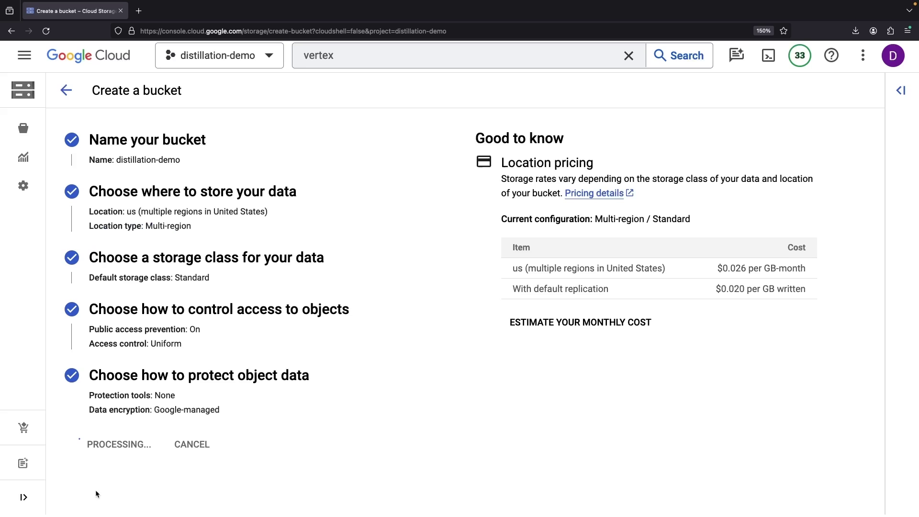
{"action": "left_click", "coordinate": [604, 372]}
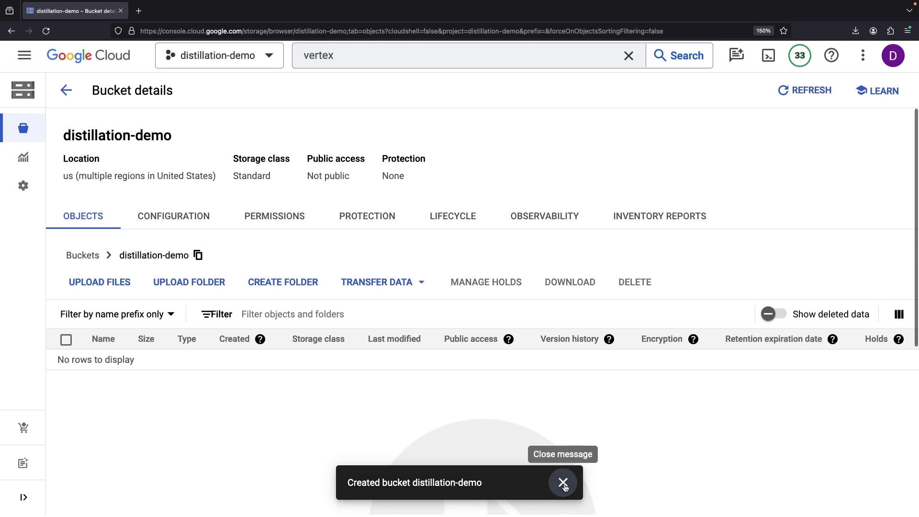
- Open an enlarged Cloud Shell terminal and list the home directory contents
{"action": "left_click", "coordinate": [563, 482]}
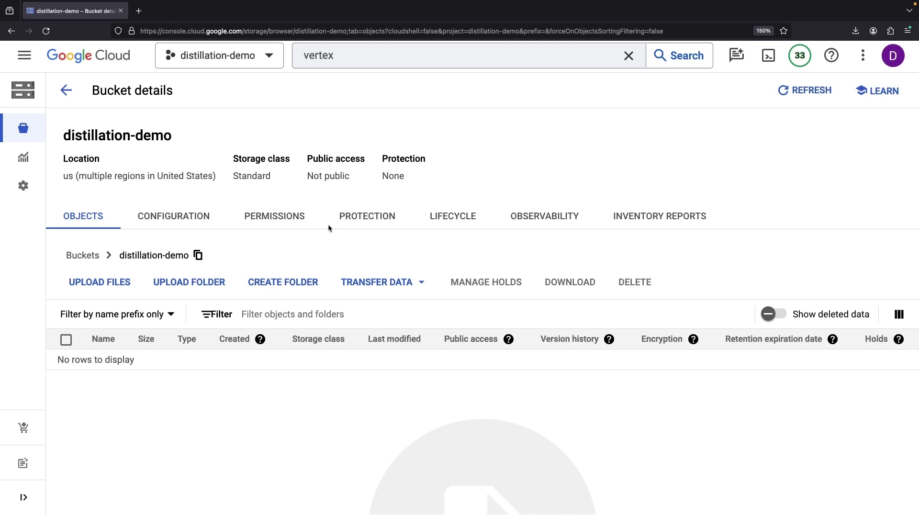
{"action": "left_click", "coordinate": [768, 57]}
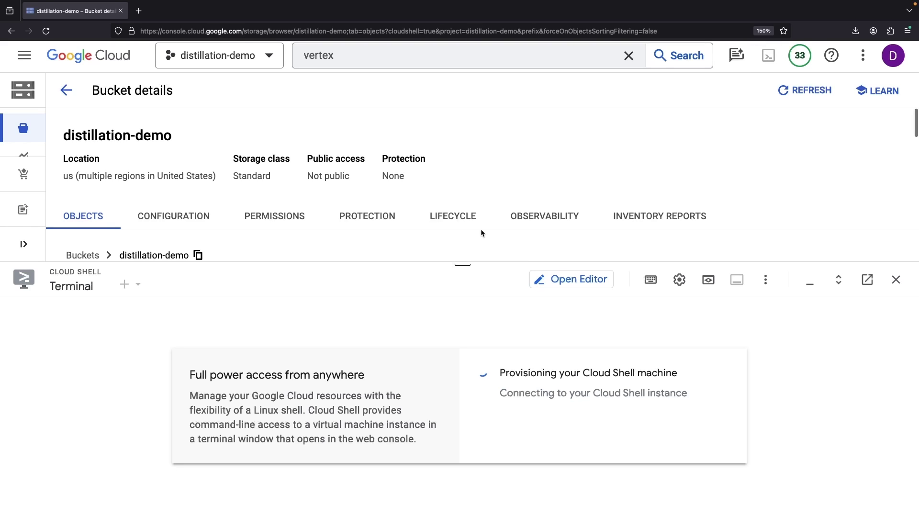
{"action": "left_click_drag", "start_coordinate": [462, 263], "coordinate": [463, 172]}
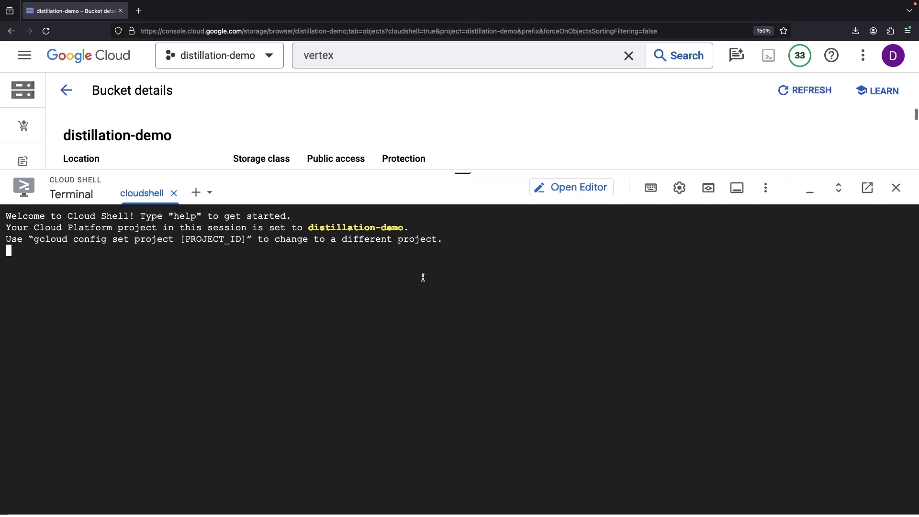
{"action": "type", "text": "cd dist"}
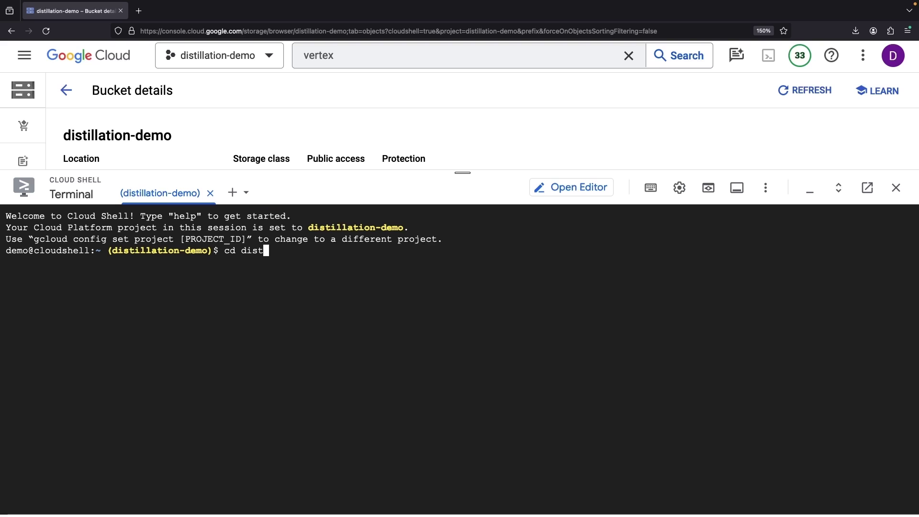
{"action": "key", "text": "Tab"}
{"action": "key", "text": "ctrl+c"}
{"action": "type", "text": "ls"}
{"action": "key", "text": "Return"}
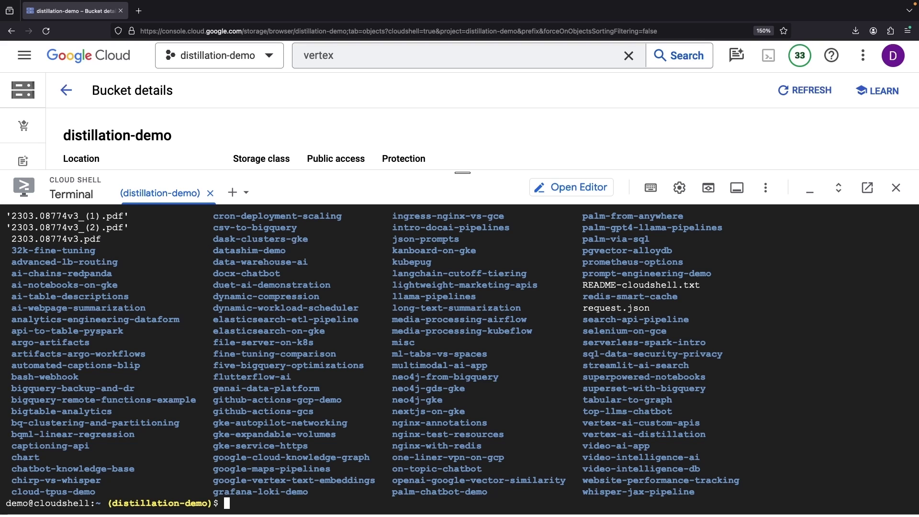
{"action": "type", "text": "clear"}
- Copy 32k-fine-tuning into distillation-demo, enter it, and list its examples.jsonl file
{"action": "key", "text": "ctrl+c"}
{"action": "type", "text": "cp -r 32k"}
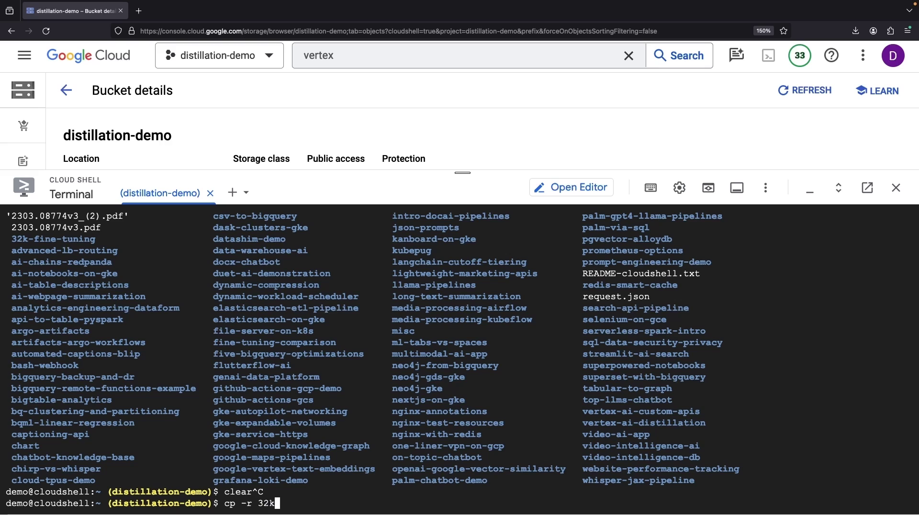
{"action": "type", "text": "-"}
{"action": "key", "text": "Tab"}
{"action": "type", "text": "ds"}
{"action": "type", "text": "stil"}
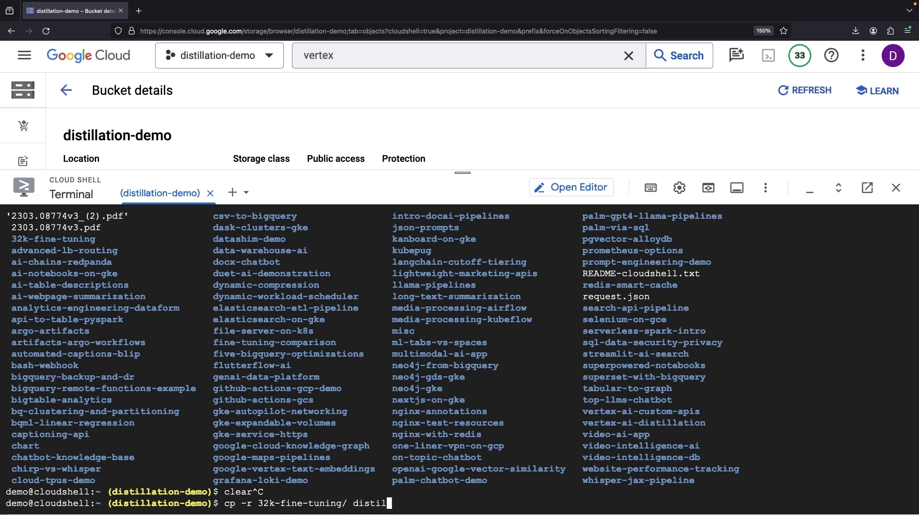
{"action": "type", "text": "lation-demo"}
{"action": "key", "text": "Return"}
{"action": "type", "text": "cd "}
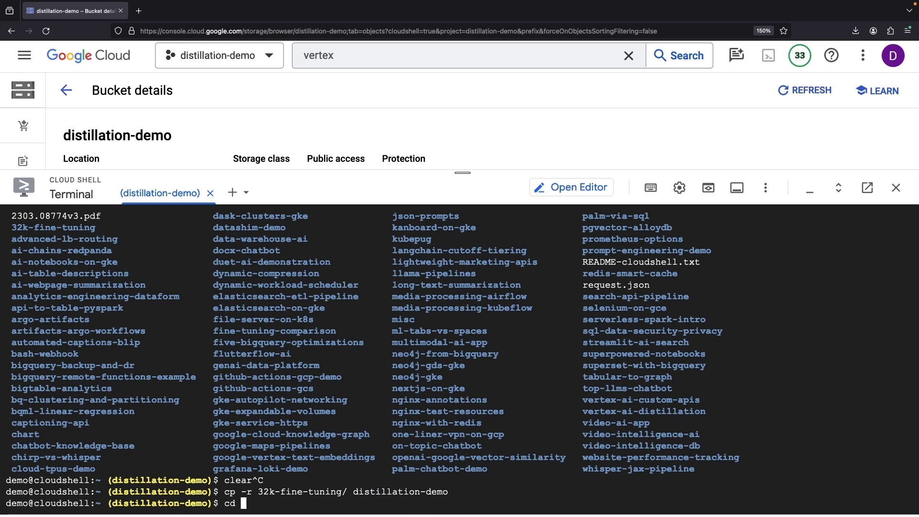
{"action": "type", "text": "di"}
{"action": "key", "text": "Tab"}
{"action": "key", "text": "Return"}
{"action": "type", "text": "clear ls"}
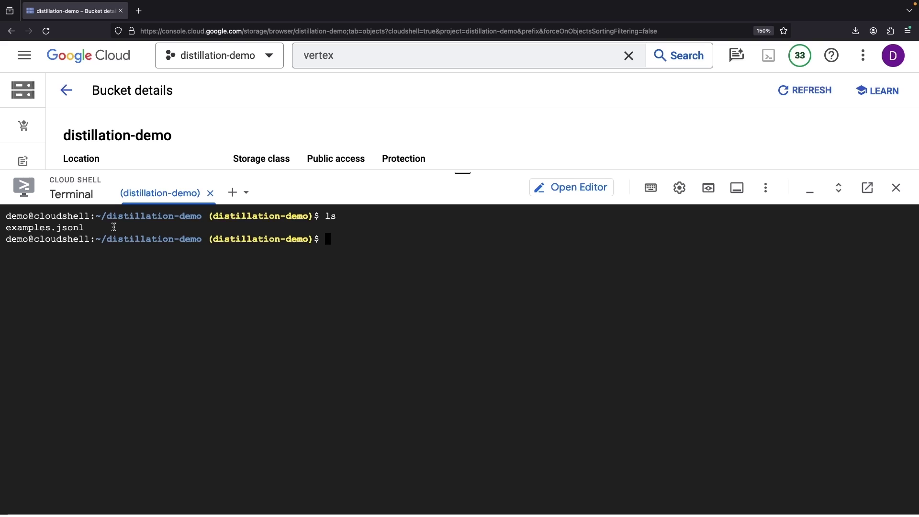
{"action": "type", "text": "c"}
{"action": "type", "text": "at ex"}
- Pretty-print examples.jsonl with jq and read the first input and restyled output emails
{"action": "key", "text": "Tab"}
{"action": "type", "text": "| j"}
{"action": "type", "text": "q"}
{"action": "key", "text": "Return"}
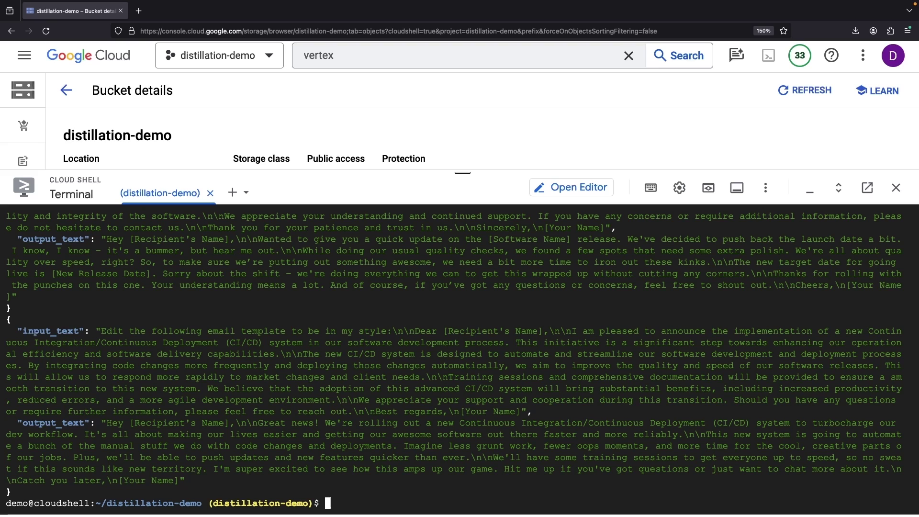
{"action": "scroll", "coordinate": [213, 271], "scroll_direction": "up", "scroll_amount": 10}
{"action": "scroll", "coordinate": [213, 272], "scroll_direction": "up", "scroll_amount": 10}
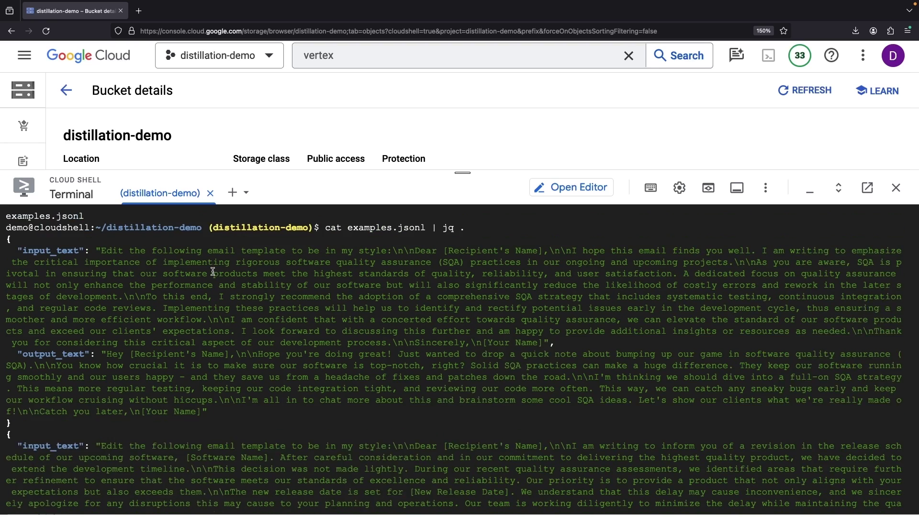
{"action": "scroll", "coordinate": [212, 272], "scroll_direction": "up", "scroll_amount": 1}
{"action": "scroll", "coordinate": [213, 272], "scroll_direction": "down", "scroll_amount": 1}
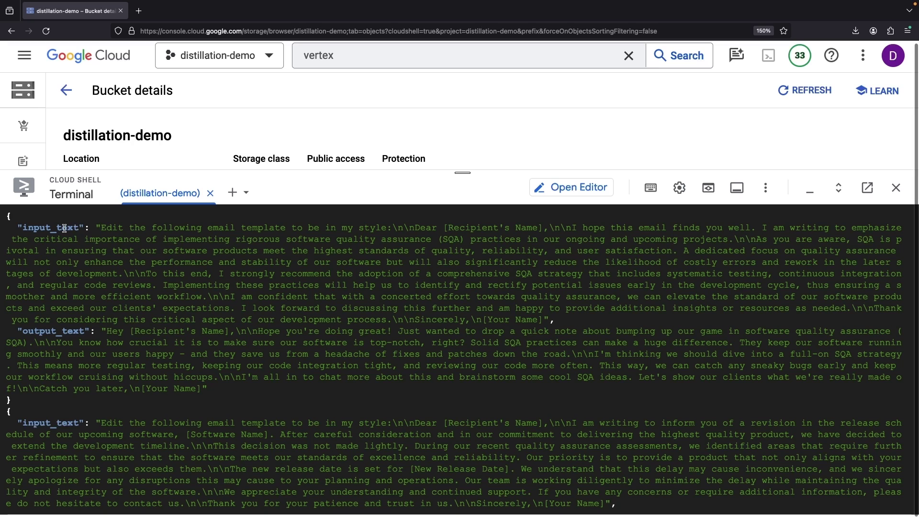
{"action": "mouse_move", "coordinate": [415, 227]}
{"action": "left_mouse_down"}
{"action": "mouse_move", "coordinate": [520, 308]}
{"action": "mouse_move", "coordinate": [399, 329]}
{"action": "left_mouse_up"}
{"action": "left_click_drag", "start_coordinate": [107, 331], "coordinate": [203, 390]}
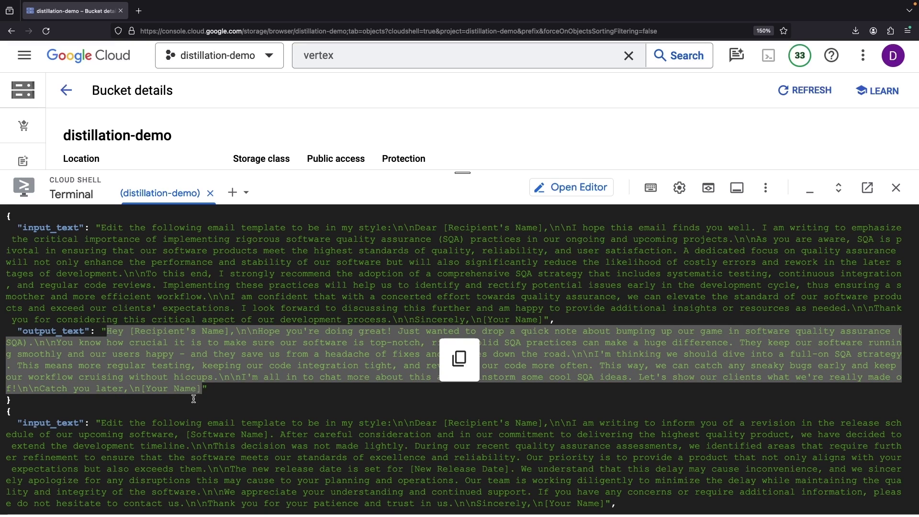
{"action": "left_click", "coordinate": [222, 392]}
{"action": "scroll", "coordinate": [134, 382], "scroll_direction": "down", "scroll_amount": 1}
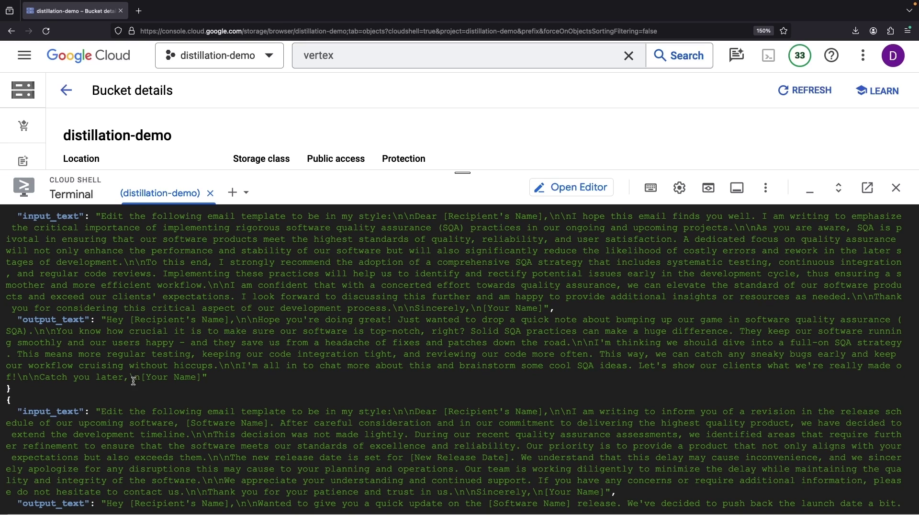
{"action": "scroll", "coordinate": [102, 430], "scroll_direction": "down", "scroll_amount": 4}
{"action": "scroll", "coordinate": [103, 430], "scroll_direction": "down", "scroll_amount": 3}
{"action": "scroll", "coordinate": [102, 430], "scroll_direction": "down", "scroll_amount": 3}
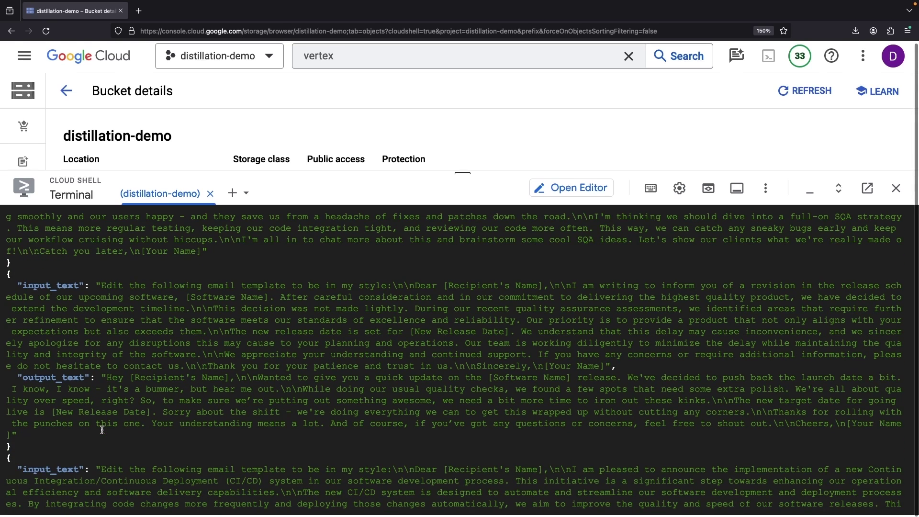
{"action": "scroll", "coordinate": [102, 430], "scroll_direction": "down", "scroll_amount": 2}
{"action": "scroll", "coordinate": [102, 430], "scroll_direction": "down", "scroll_amount": 1}
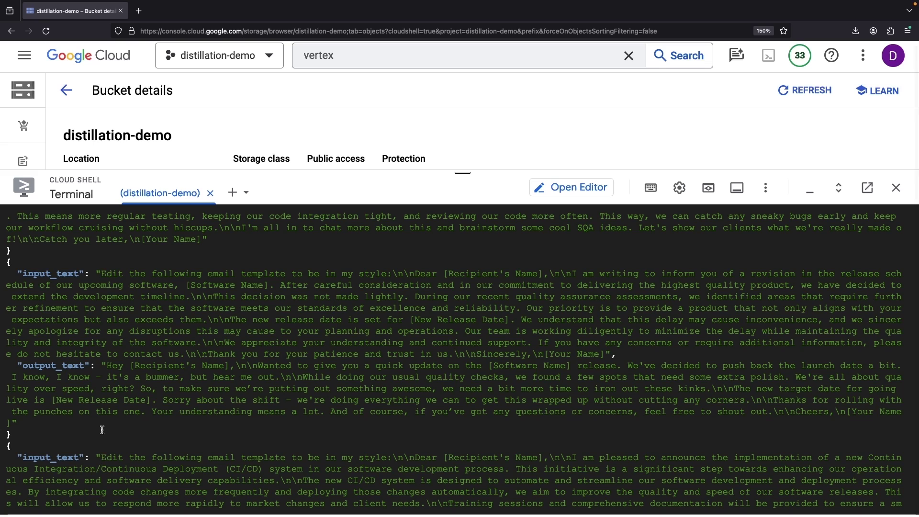
{"action": "scroll", "coordinate": [102, 430], "scroll_direction": "down", "scroll_amount": 1}
{"action": "scroll", "coordinate": [102, 431], "scroll_direction": "down", "scroll_amount": 2}
{"action": "scroll", "coordinate": [101, 430], "scroll_direction": "down", "scroll_amount": 1}
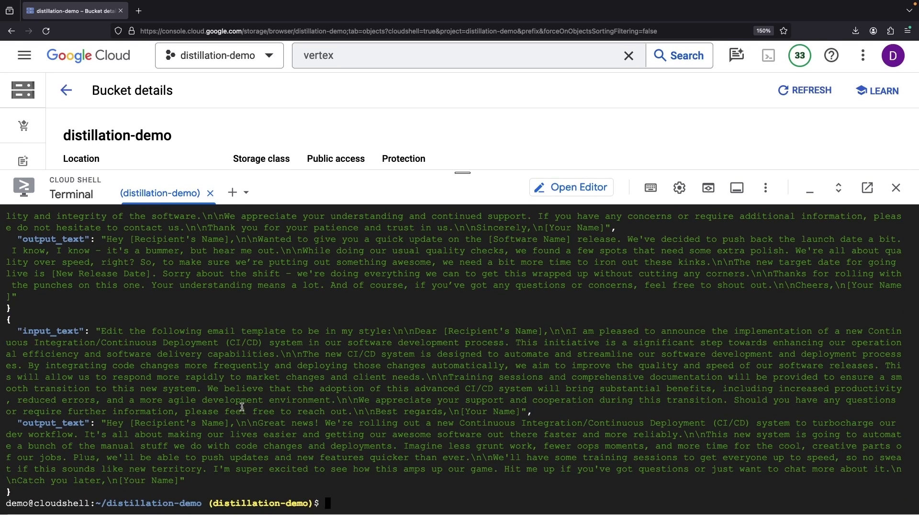
- Upload examples.jsonl to gs://distillation-demo with gsutil and refresh the bucket to show it
{"action": "left_click_drag", "start_coordinate": [463, 173], "coordinate": [462, 357]}
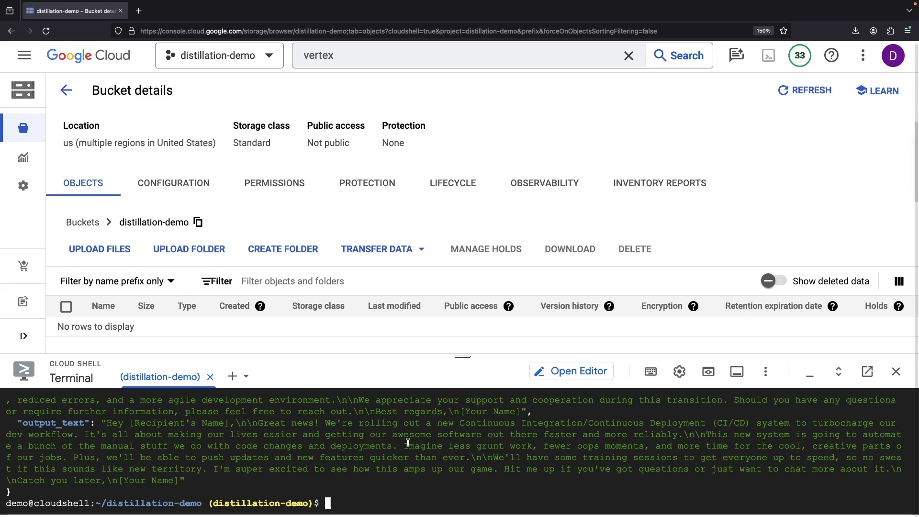
{"action": "type", "text": "gsutil cp "}
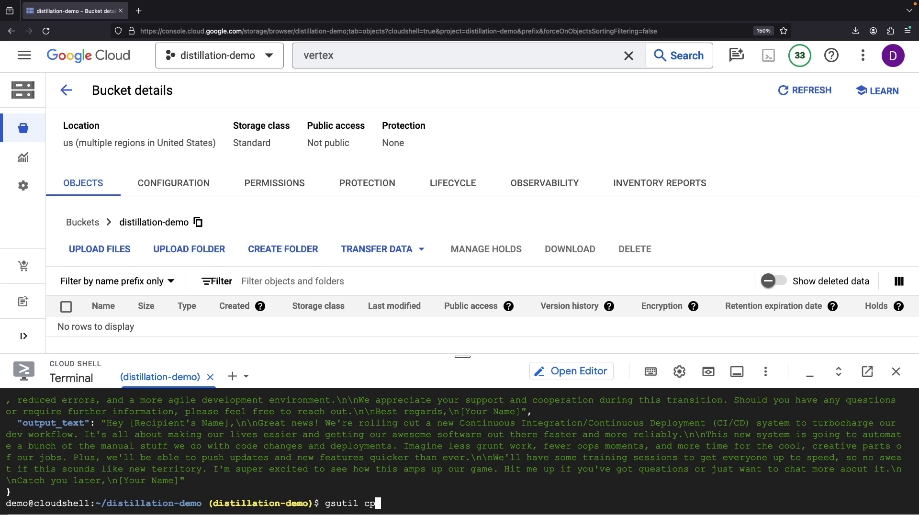
{"action": "type", "text": "ex"}
{"action": "key", "text": "Tab"}
{"action": "type", "text": "ex"}
{"action": "key", "text": "Tab"}
{"action": "type", "text": "gs:"}
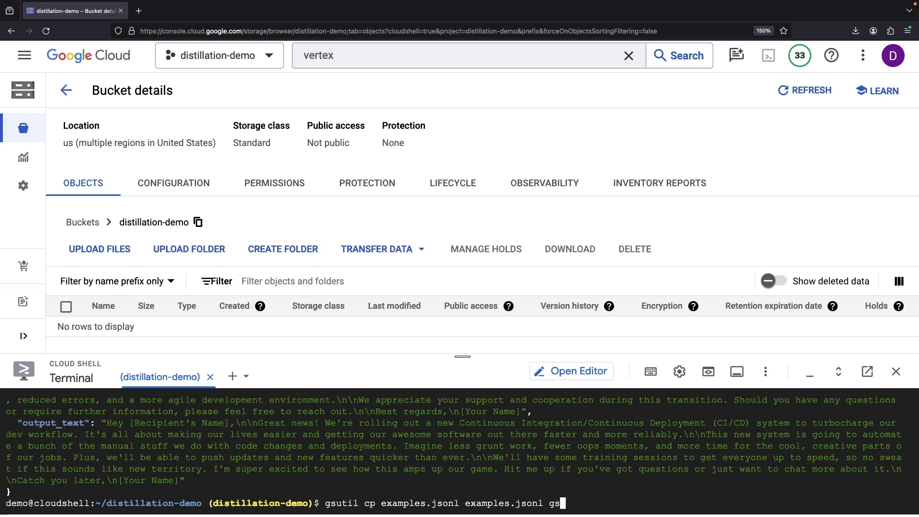
{"action": "key", "text": "BackSpace"}
{"action": "key", "text": "BackSpace"}
{"action": "key", "text": "BackSpace"}
{"action": "key", "text": "BackSpace"}
{"action": "key", "text": "BackSpace"}
{"action": "key", "text": "BackSpace"}
{"action": "key", "text": "BackSpace"}
{"action": "type", "text": "gs://dis"}
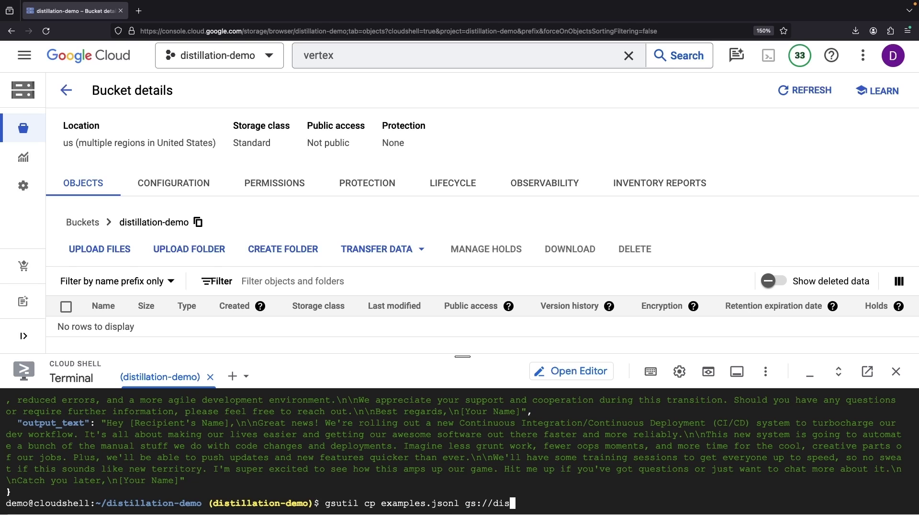
{"action": "type", "text": "tillation-demo/"}
{"action": "key", "text": "Return"}
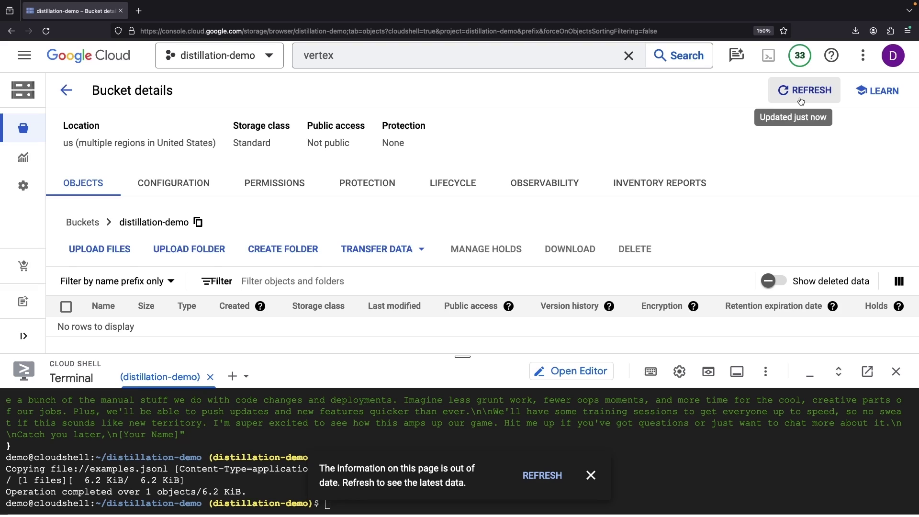
{"action": "left_click", "coordinate": [553, 479]}
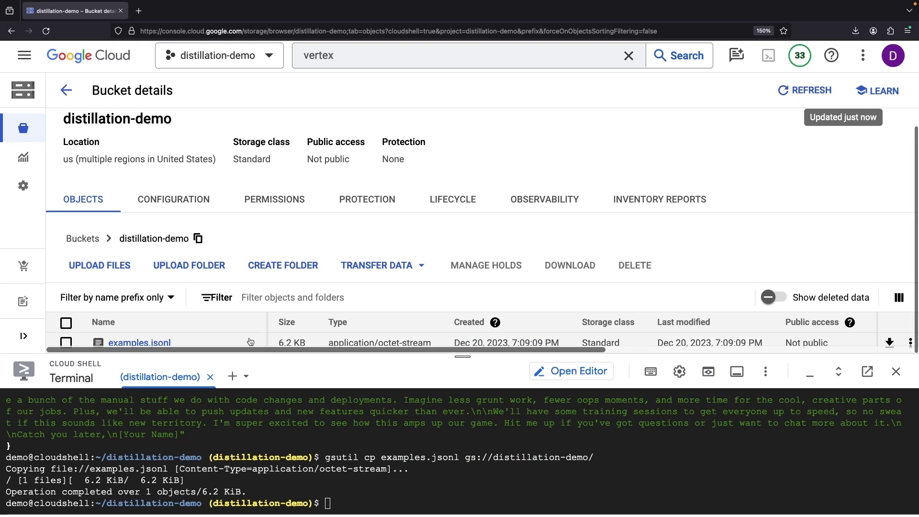
{"action": "left_click_drag", "start_coordinate": [455, 349], "coordinate": [460, 483]}
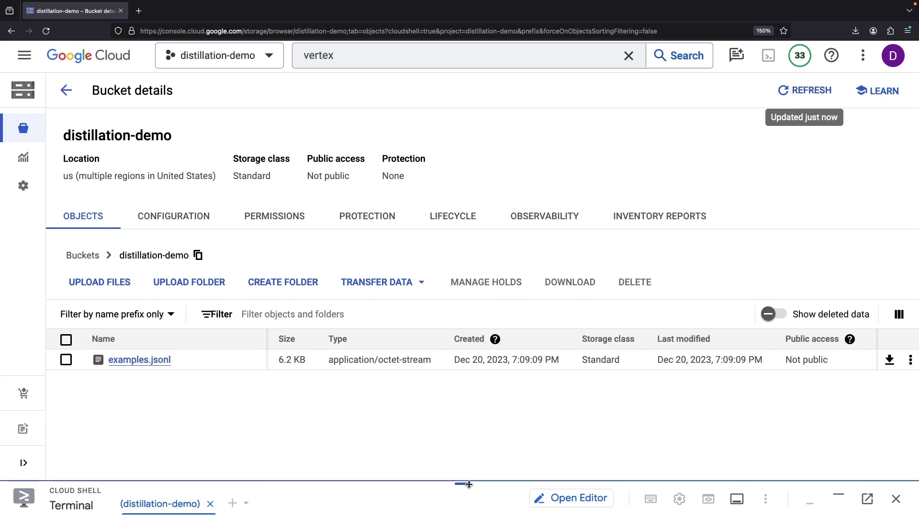
- Go to Vertex AI Language's Tune and Distill list and start a new distilled model
{"action": "left_click", "coordinate": [347, 54]}
{"action": "left_click", "coordinate": [359, 246]}
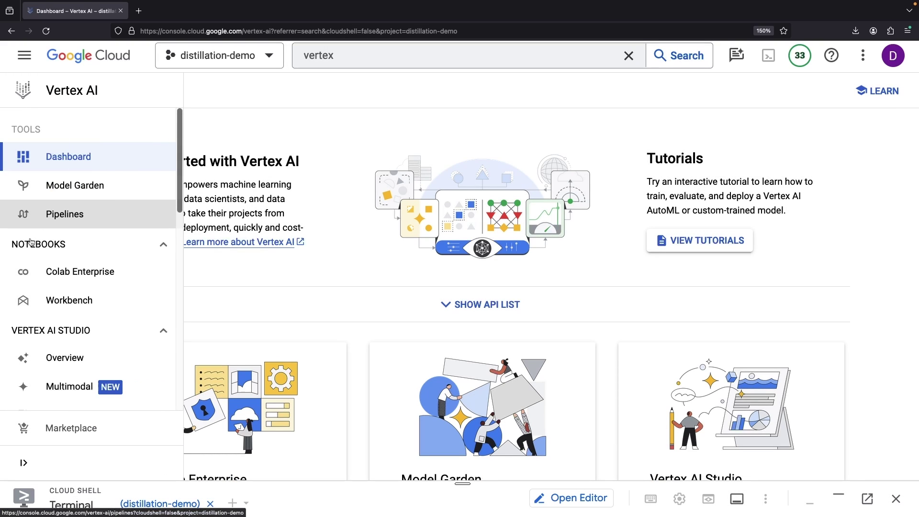
{"action": "scroll", "coordinate": [45, 356], "scroll_direction": "down", "scroll_amount": 3}
{"action": "left_click", "coordinate": [61, 297]}
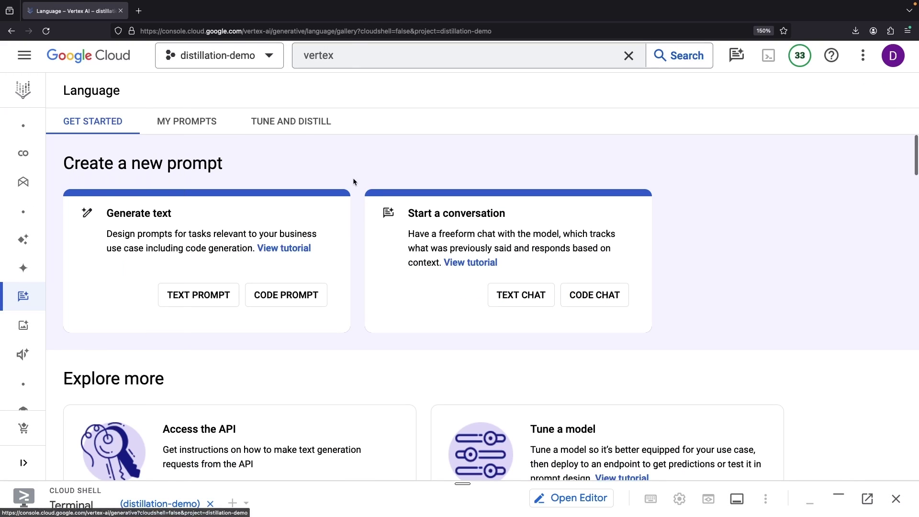
{"action": "left_click", "coordinate": [300, 124]}
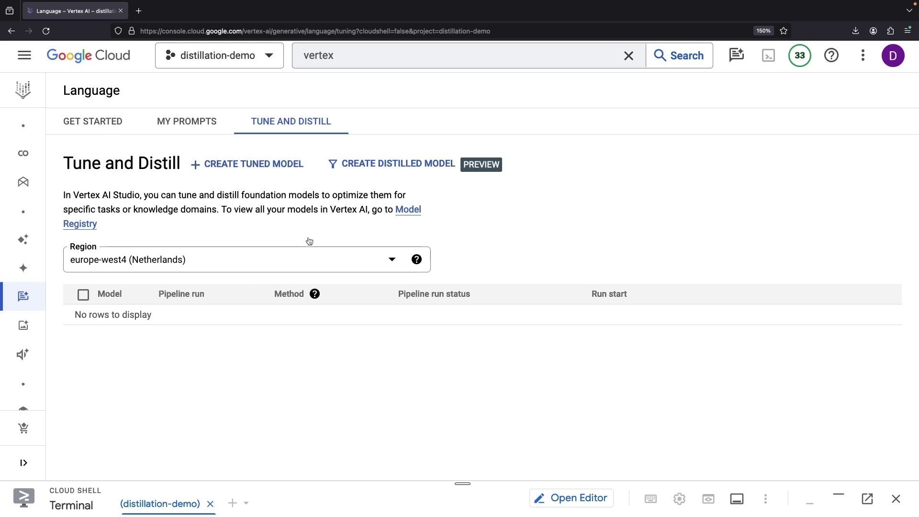
{"action": "left_click", "coordinate": [400, 173]}
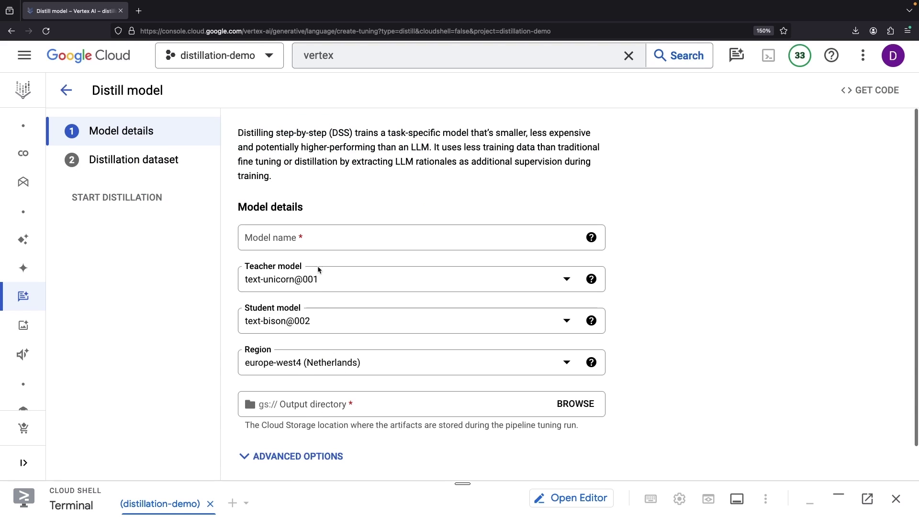
- Name the model email-llm, set output to the distillation-demo bucket, and expand advanced options
{"action": "left_click", "coordinate": [316, 237]}
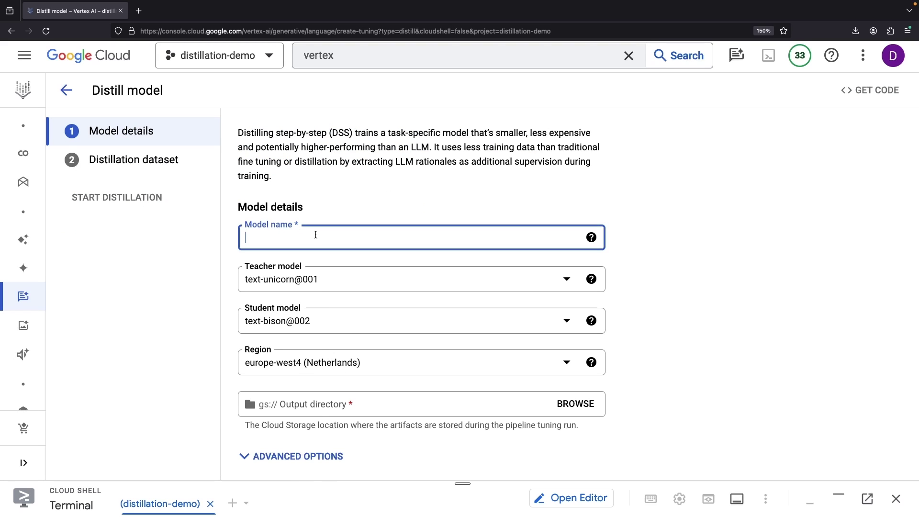
{"action": "type", "text": "email-llm"}
{"action": "scroll", "coordinate": [332, 409], "scroll_direction": "down", "scroll_amount": 1}
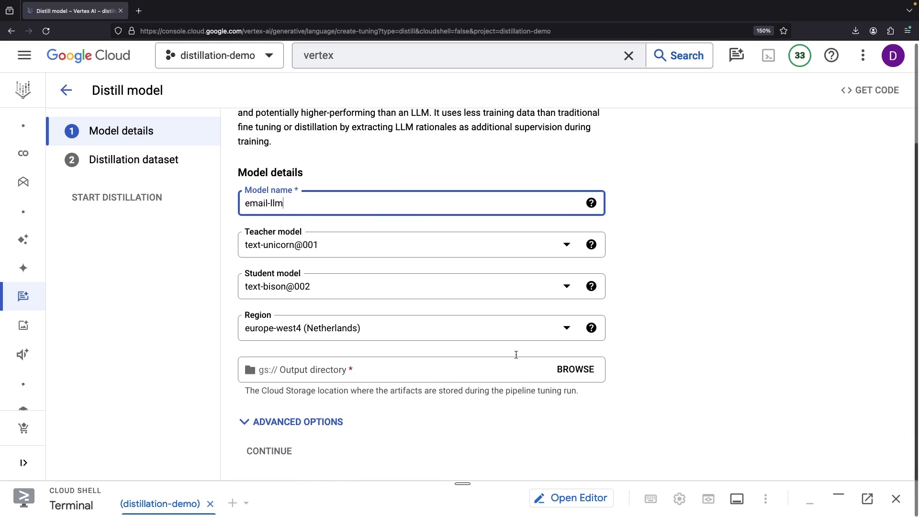
{"action": "left_click", "coordinate": [575, 370]}
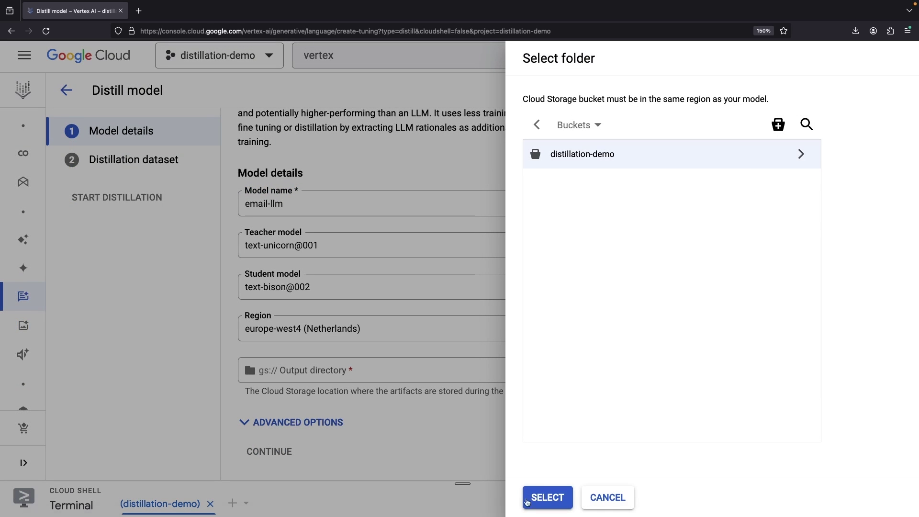
{"action": "left_click", "coordinate": [548, 496]}
{"action": "left_click", "coordinate": [327, 421]}
{"action": "scroll", "coordinate": [387, 413], "scroll_direction": "down", "scroll_amount": 3}
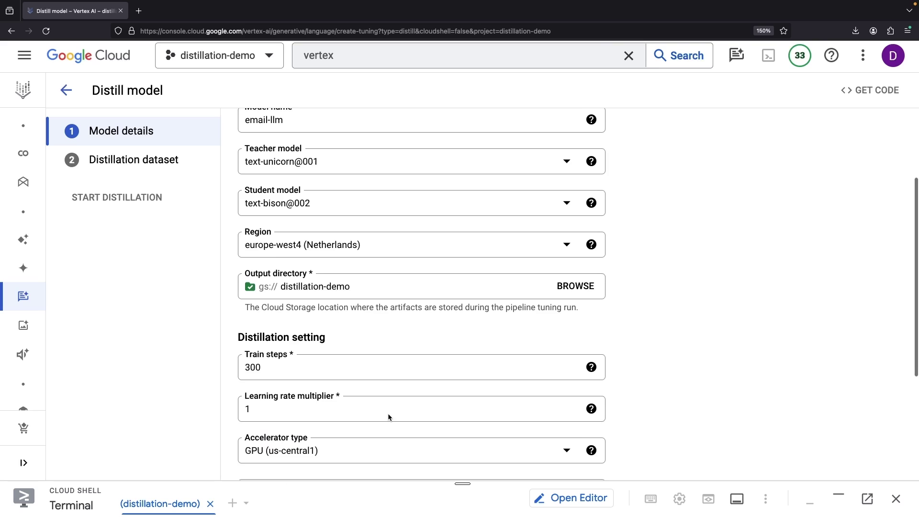
{"action": "scroll", "coordinate": [388, 413], "scroll_direction": "down", "scroll_amount": 2}
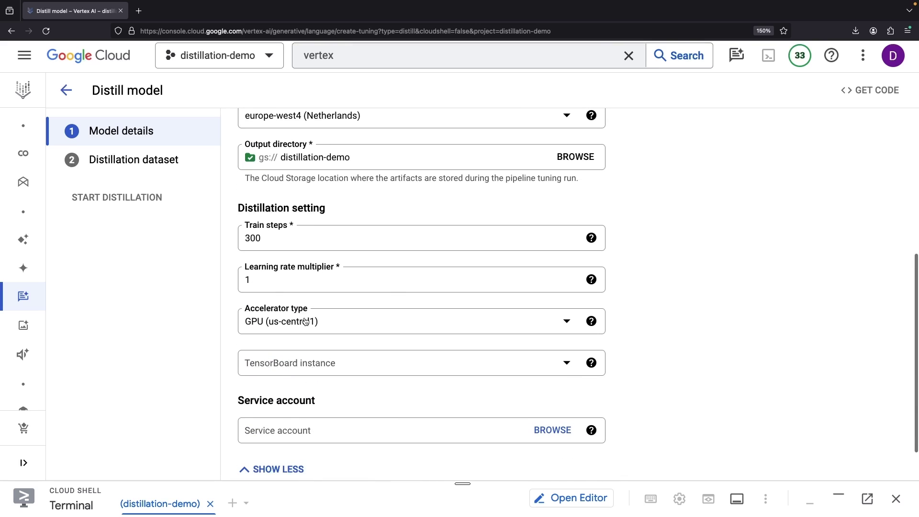
{"action": "scroll", "coordinate": [328, 355], "scroll_direction": "down", "scroll_amount": 1}
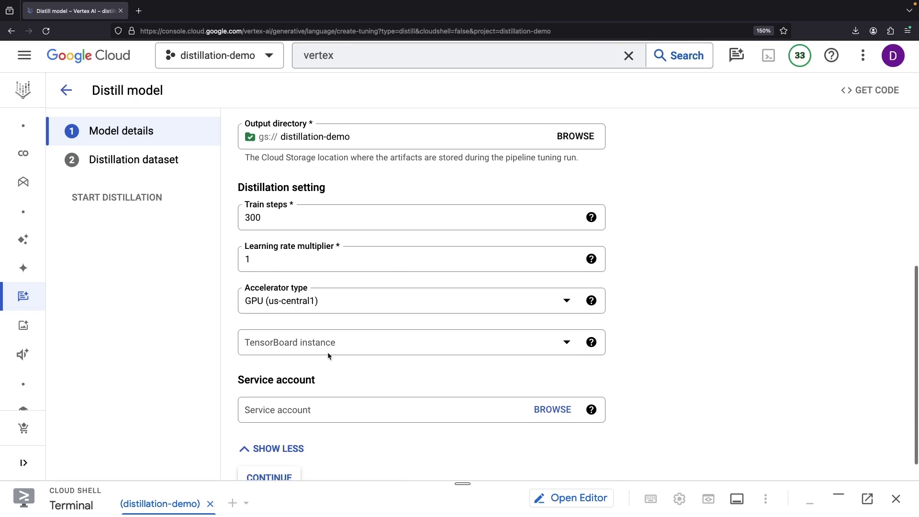
- Replace the Train steps value 300 with 1
{"action": "left_click", "coordinate": [281, 215]}
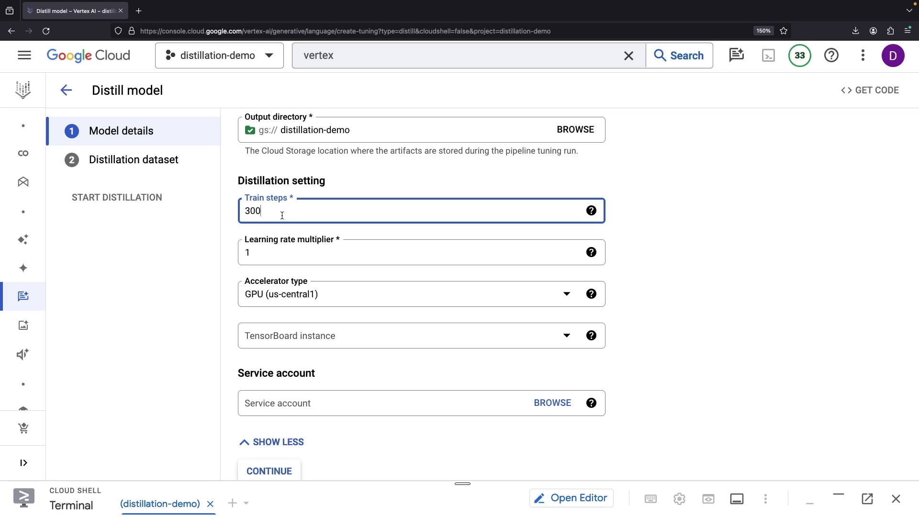
{"action": "double_click", "coordinate": [282, 215]}
{"action": "type", "text": "1"}
{"action": "scroll", "coordinate": [321, 211], "scroll_direction": "up", "scroll_amount": 1}
{"action": "scroll", "coordinate": [320, 209], "scroll_direction": "up", "scroll_amount": 2}
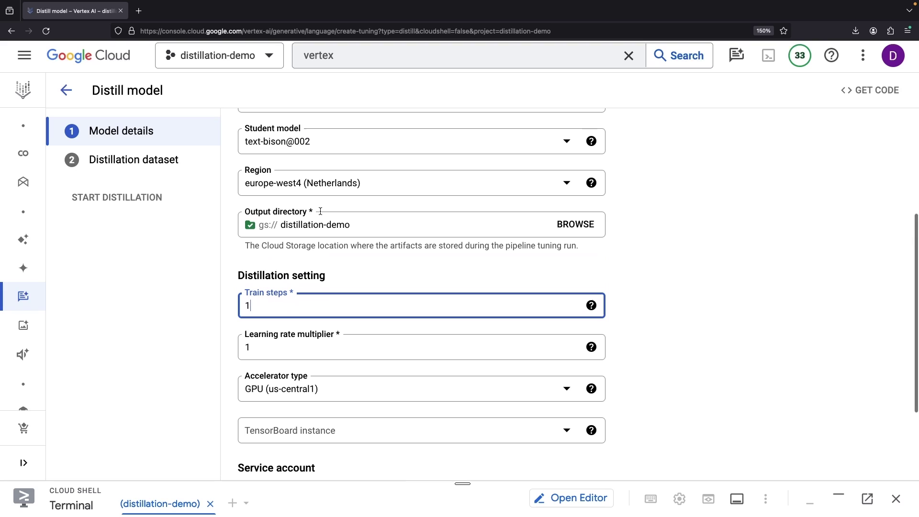
{"action": "scroll", "coordinate": [292, 302], "scroll_direction": "up", "scroll_amount": 1}
{"action": "scroll", "coordinate": [292, 298], "scroll_direction": "down", "scroll_amount": 3}
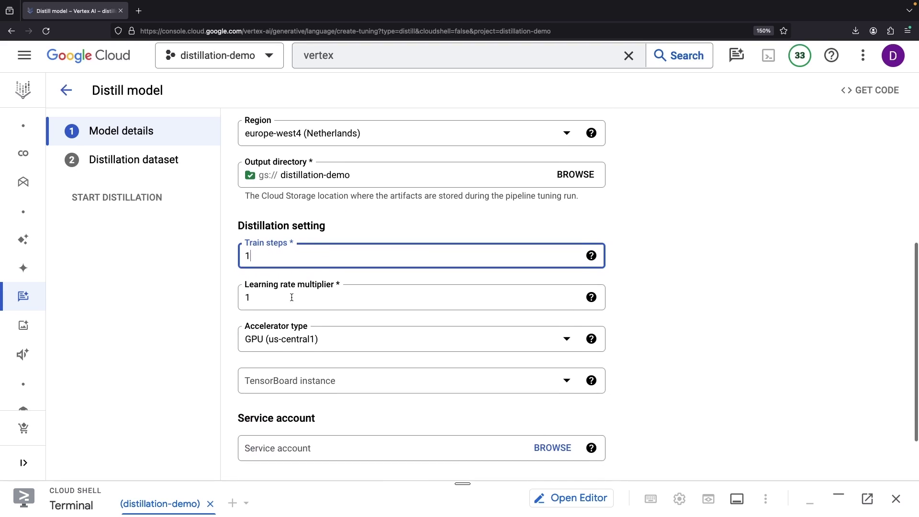
{"action": "scroll", "coordinate": [293, 295], "scroll_direction": "down", "scroll_amount": 1}
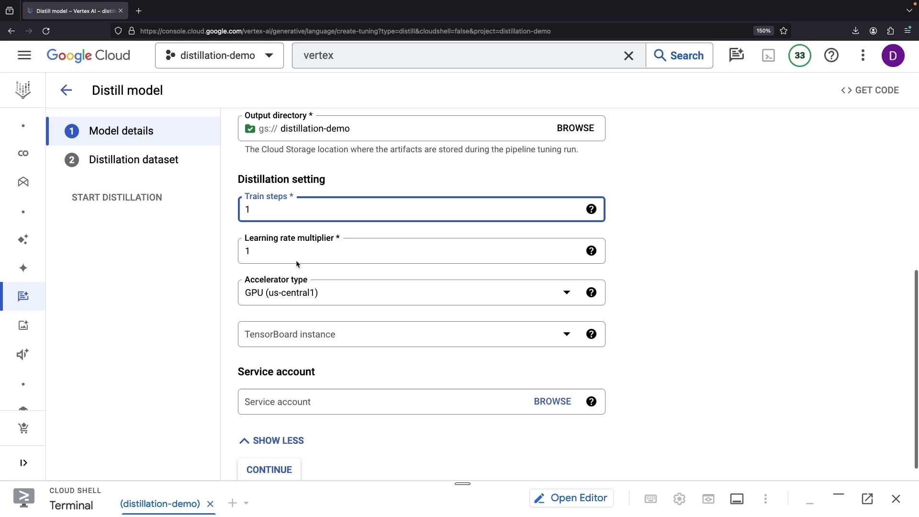
{"action": "scroll", "coordinate": [296, 260], "scroll_direction": "up", "scroll_amount": 2}
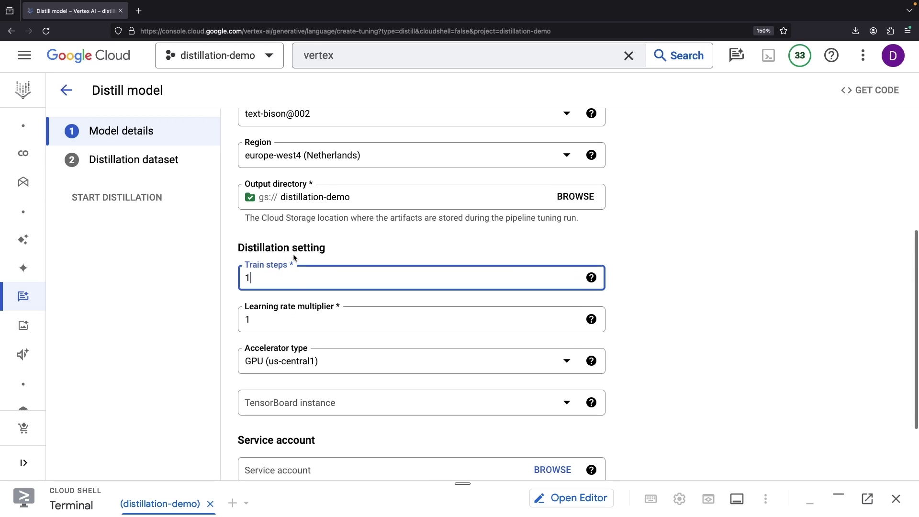
- Choose the TPU (europe-west4) accelerator and continue to the Distillation dataset step
{"action": "left_click", "coordinate": [297, 358]}
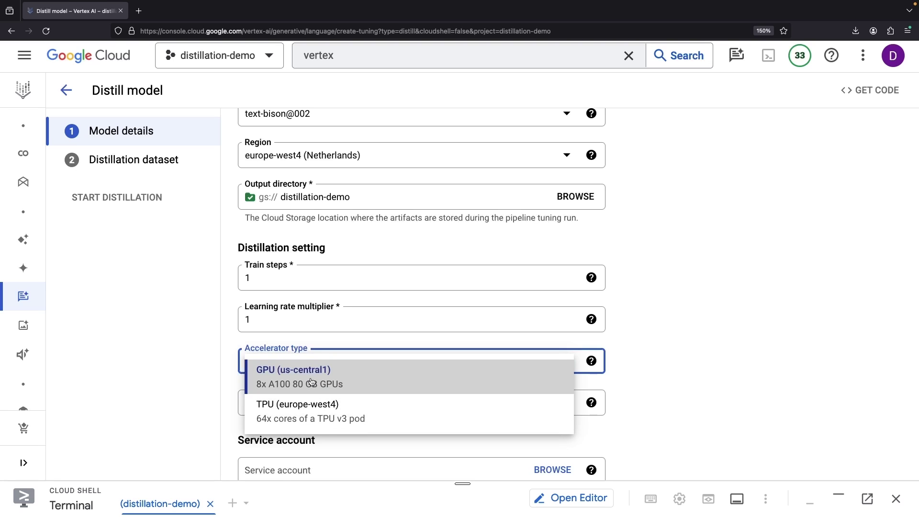
{"action": "left_click", "coordinate": [314, 409]}
{"action": "left_click", "coordinate": [295, 364]}
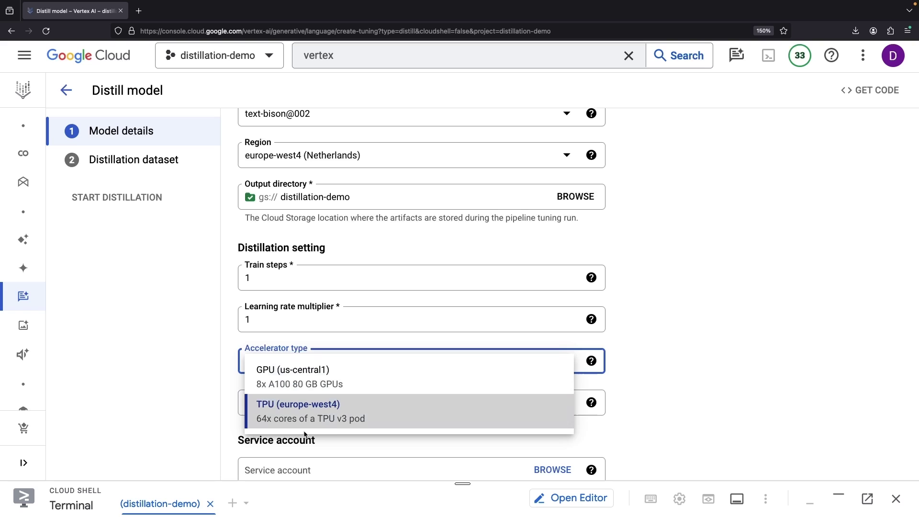
{"action": "left_click", "coordinate": [276, 423]}
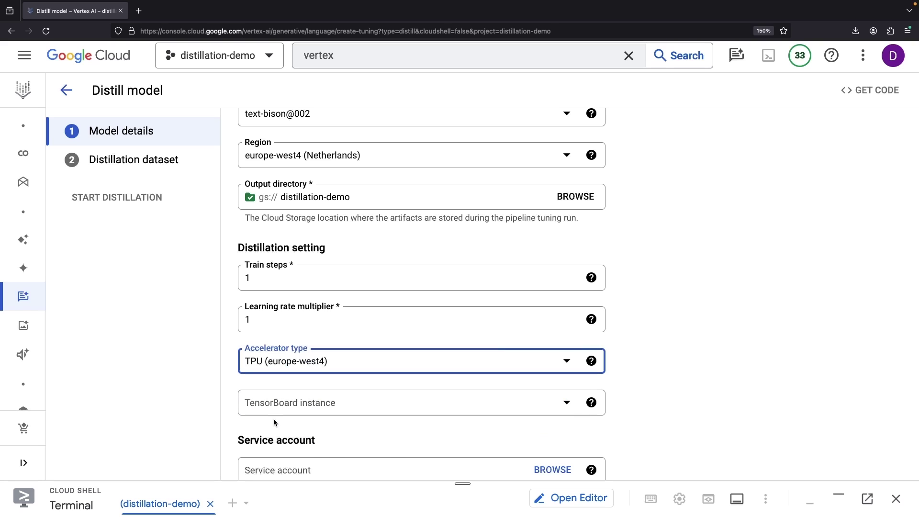
{"action": "scroll", "coordinate": [230, 378], "scroll_direction": "down", "scroll_amount": 1}
{"action": "scroll", "coordinate": [230, 373], "scroll_direction": "down", "scroll_amount": 1}
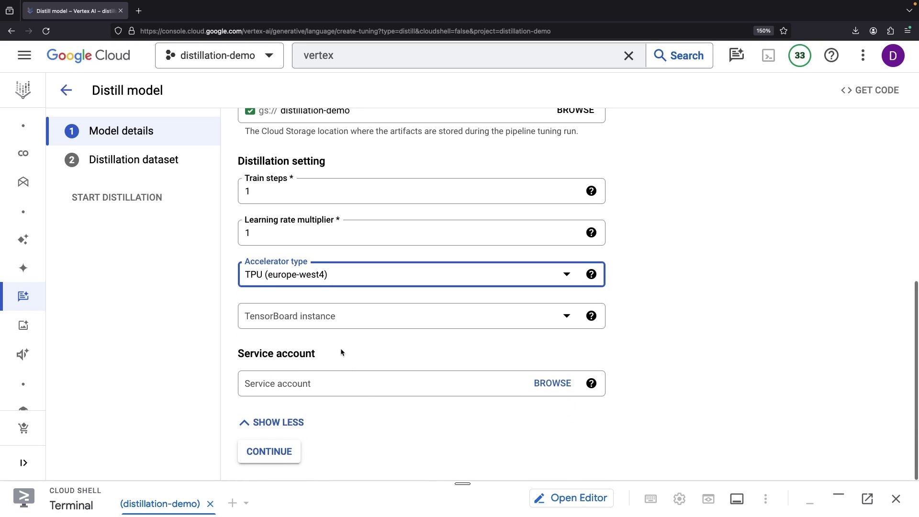
{"action": "scroll", "coordinate": [342, 352], "scroll_direction": "up", "scroll_amount": 1}
{"action": "scroll", "coordinate": [341, 353], "scroll_direction": "up", "scroll_amount": 1}
{"action": "scroll", "coordinate": [341, 352], "scroll_direction": "up", "scroll_amount": 1}
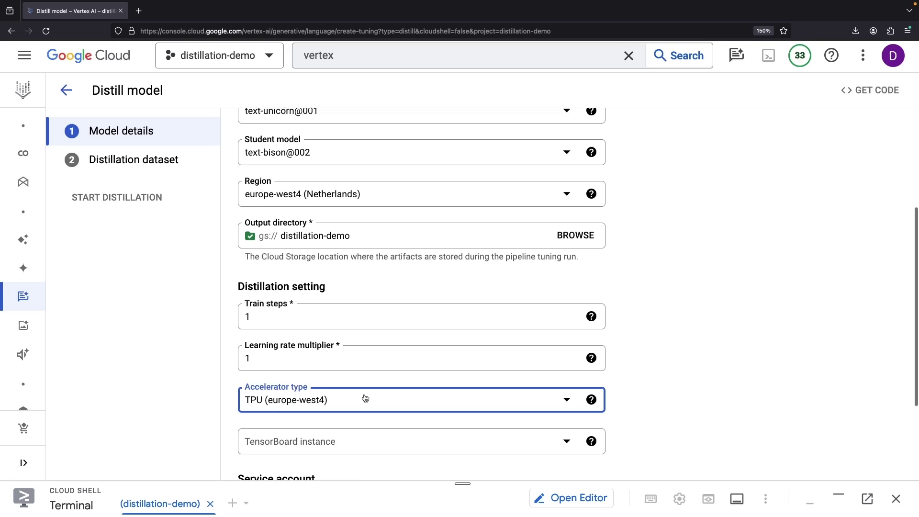
{"action": "scroll", "coordinate": [365, 397], "scroll_direction": "up", "scroll_amount": 1}
{"action": "scroll", "coordinate": [364, 395], "scroll_direction": "up", "scroll_amount": 1}
{"action": "scroll", "coordinate": [364, 395], "scroll_direction": "up", "scroll_amount": 1}
{"action": "scroll", "coordinate": [364, 396], "scroll_direction": "down", "scroll_amount": 2}
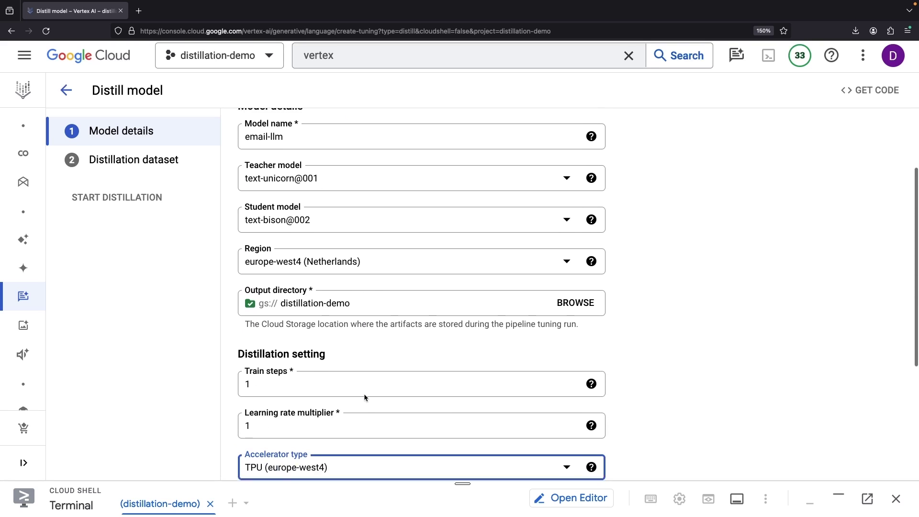
{"action": "scroll", "coordinate": [323, 424], "scroll_direction": "down", "scroll_amount": 4}
{"action": "left_click", "coordinate": [283, 449]}
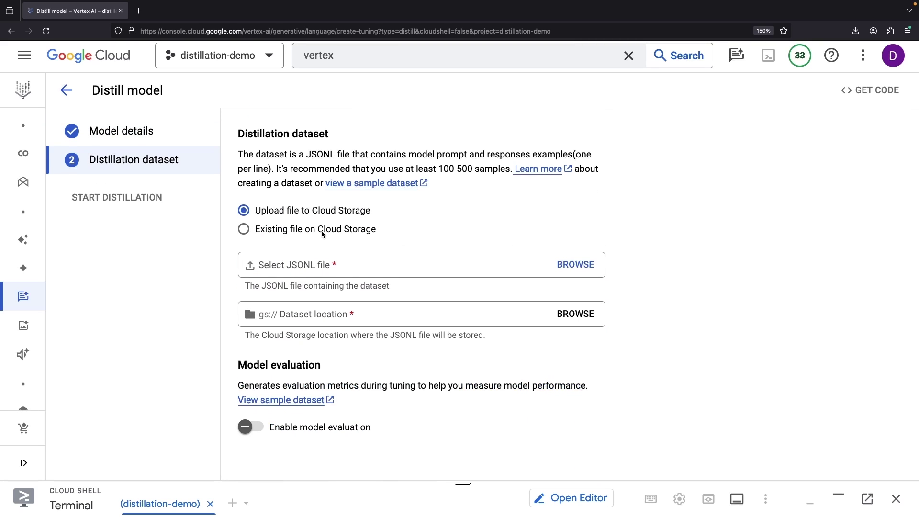
- Point the distillation dataset to the existing file gs://distillation-demo/examples.jsonl
{"action": "left_click", "coordinate": [322, 231]}
{"action": "left_click", "coordinate": [580, 265]}
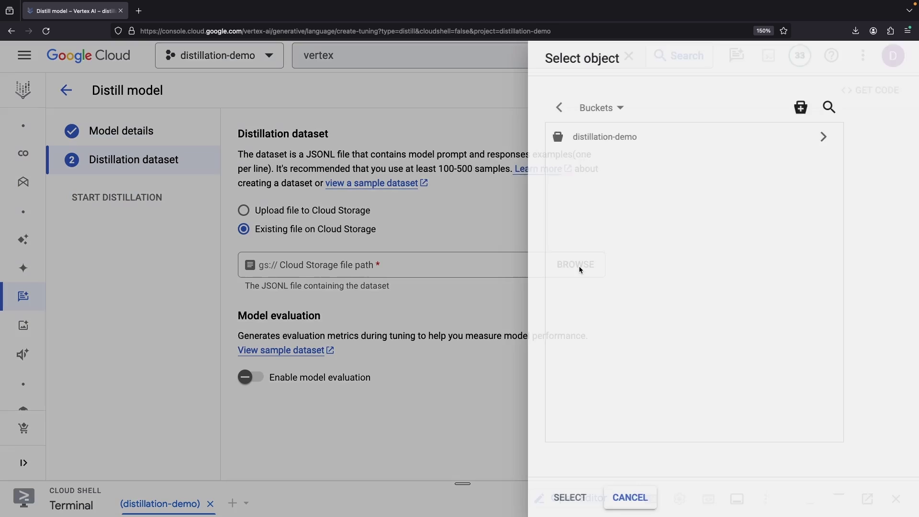
{"action": "left_click", "coordinate": [801, 137]}
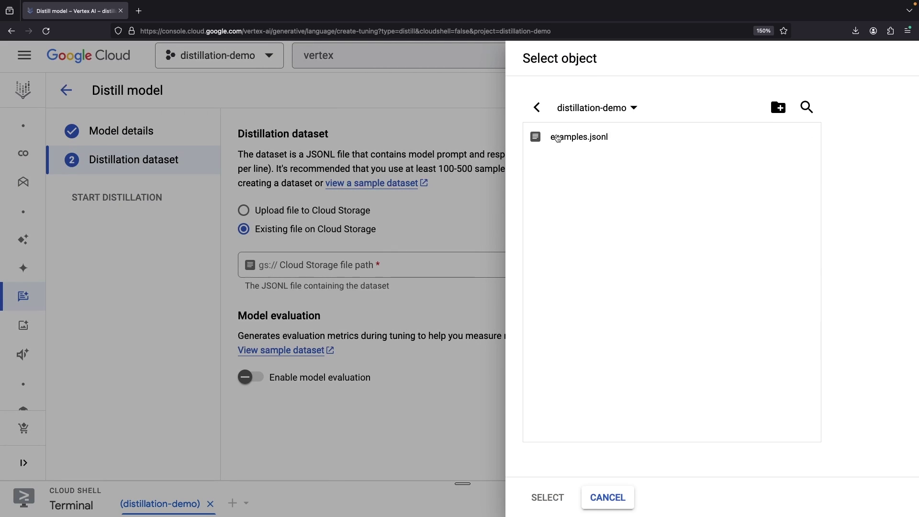
{"action": "left_click", "coordinate": [557, 137]}
{"action": "left_click", "coordinate": [535, 494]}
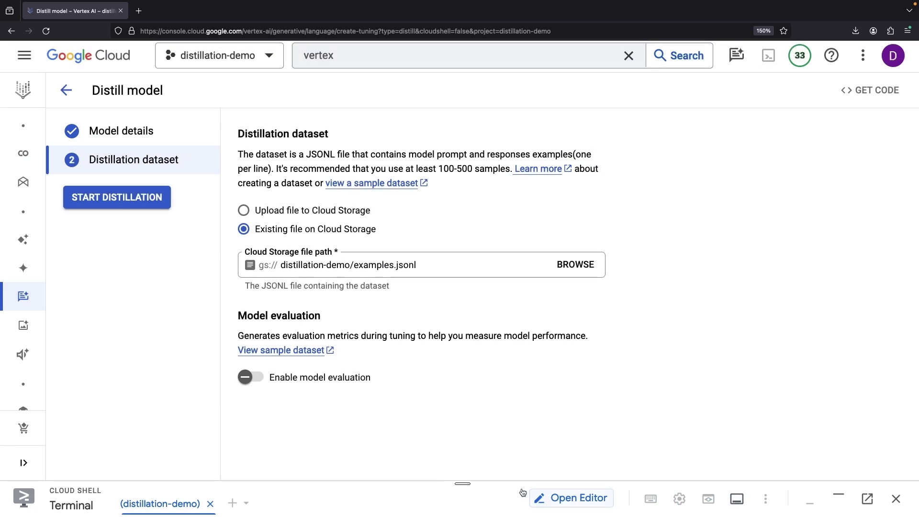
- Start the email-llm distillation run
{"action": "left_click", "coordinate": [138, 199]}
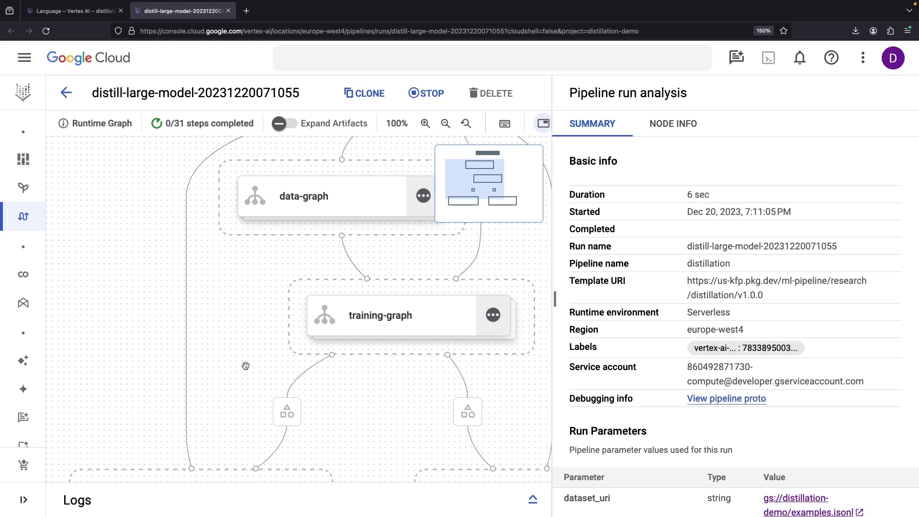
{"action": "scroll", "coordinate": [281, 335], "scroll_direction": "down", "scroll_amount": 3}
{"action": "scroll", "coordinate": [332, 312], "scroll_direction": "left", "scroll_amount": 1}
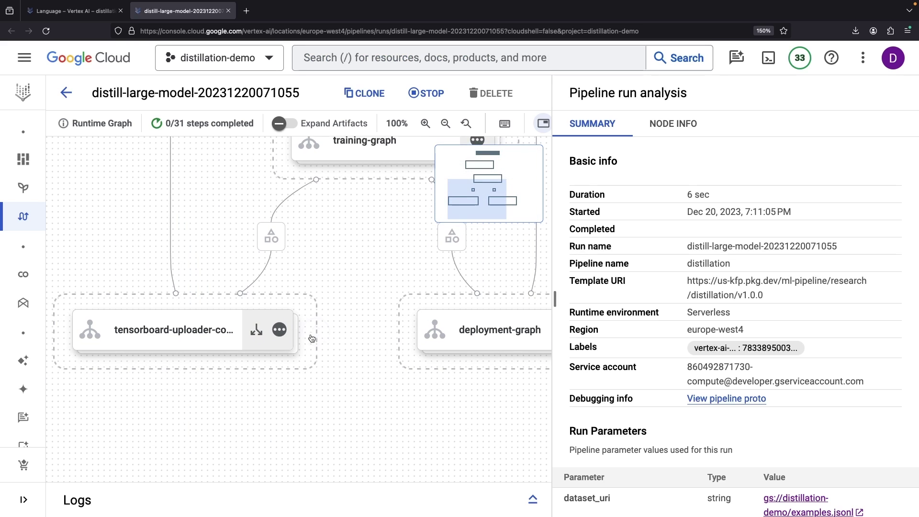
{"action": "scroll", "coordinate": [432, 316], "scroll_direction": "right", "scroll_amount": 2}
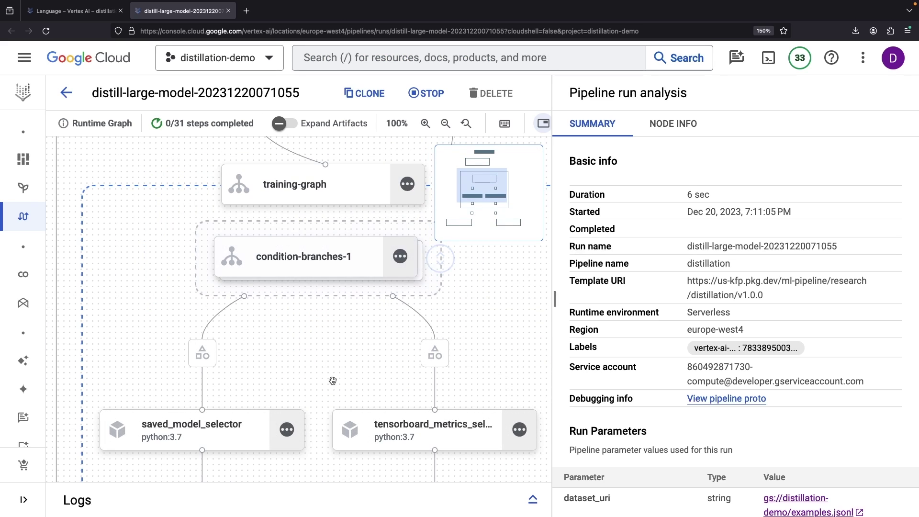
{"action": "scroll", "coordinate": [261, 304], "scroll_direction": "down", "scroll_amount": 3}
{"action": "scroll", "coordinate": [262, 304], "scroll_direction": "down", "scroll_amount": 2}
{"action": "scroll", "coordinate": [208, 199], "scroll_direction": "up", "scroll_amount": 2}
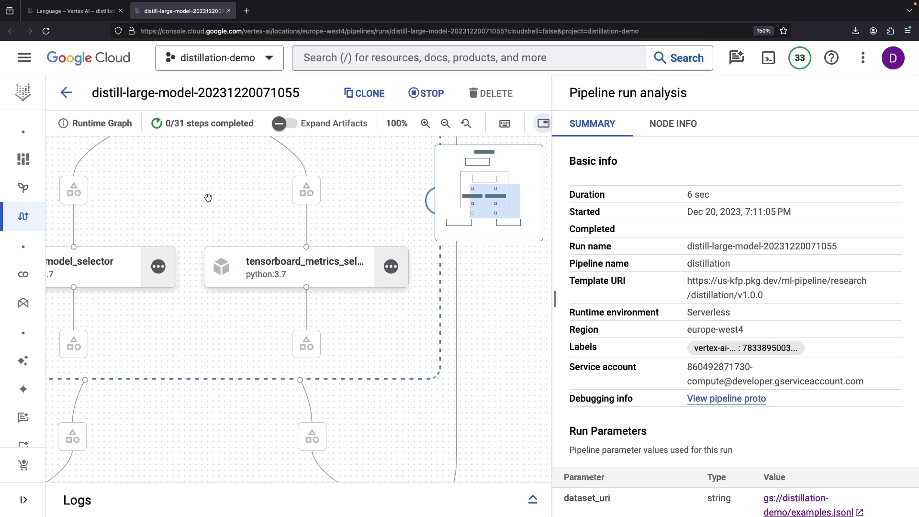
{"action": "scroll", "coordinate": [174, 255], "scroll_direction": "up", "scroll_amount": 3}
{"action": "scroll", "coordinate": [174, 255], "scroll_direction": "up", "scroll_amount": 3}
{"action": "scroll", "coordinate": [174, 254], "scroll_direction": "up", "scroll_amount": 3}
- Return to Tune and Distill and view the email-llm run's tuning details
{"action": "key", "text": "ctrl+Page_Up"}
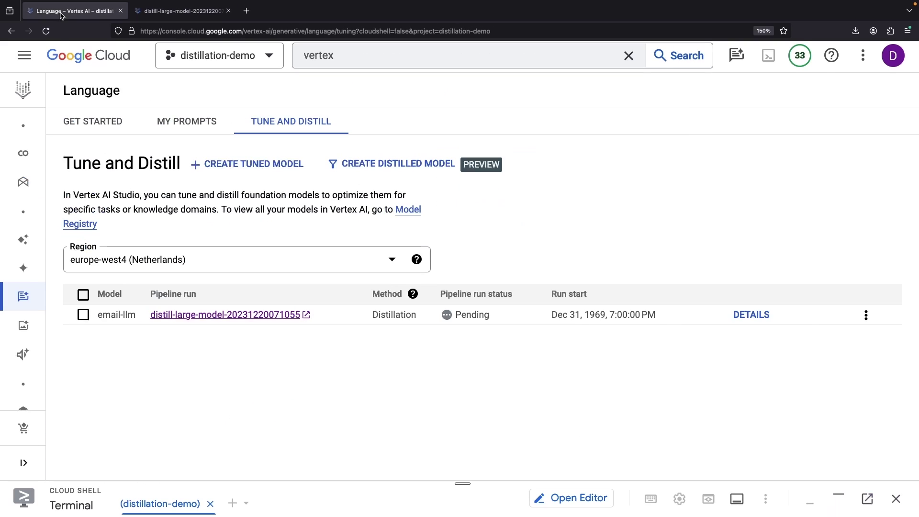
{"action": "left_click", "coordinate": [759, 316]}
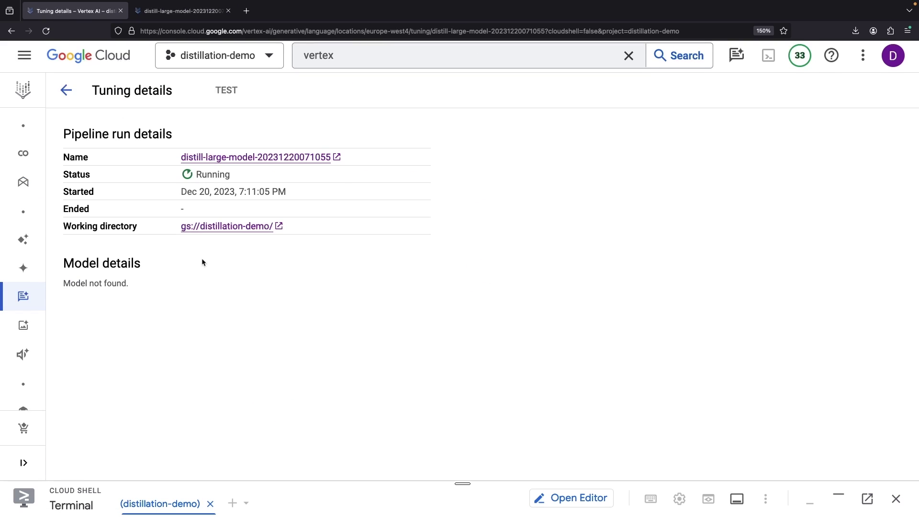
{"action": "left_click", "coordinate": [65, 90]}
- Toggle the email-llm row selection and check its actions menu, where Delete is disabled
{"action": "left_click", "coordinate": [855, 316]}
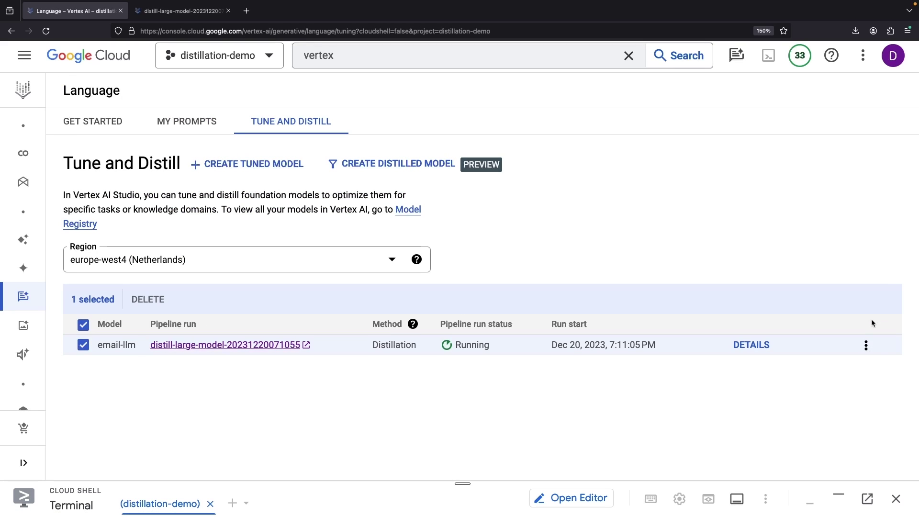
{"action": "left_click", "coordinate": [84, 345]}
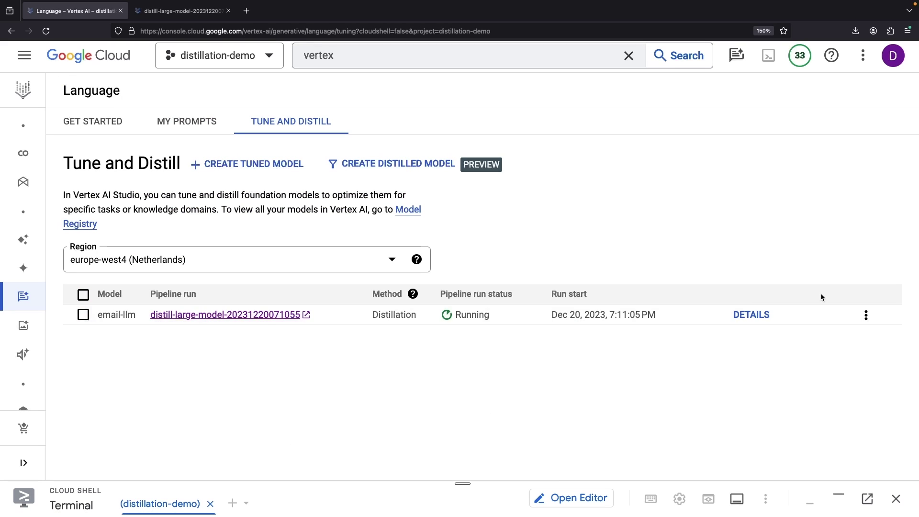
{"action": "left_click", "coordinate": [859, 317]}
{"action": "mouse_move", "coordinate": [848, 334]}
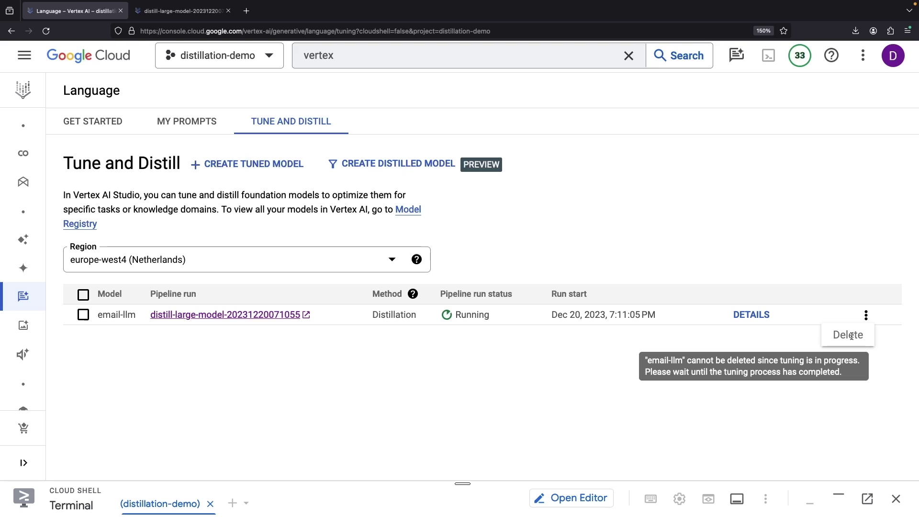
{"action": "left_click", "coordinate": [431, 392]}
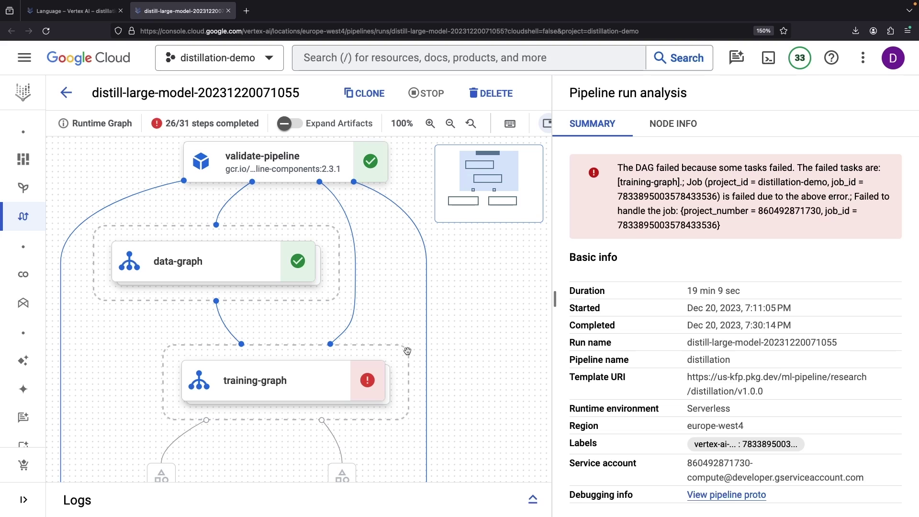
- Expand training-graph, condition-branches-1, llm-tuner and tuning-graph in the pipeline graph
{"action": "left_click", "coordinate": [371, 371]}
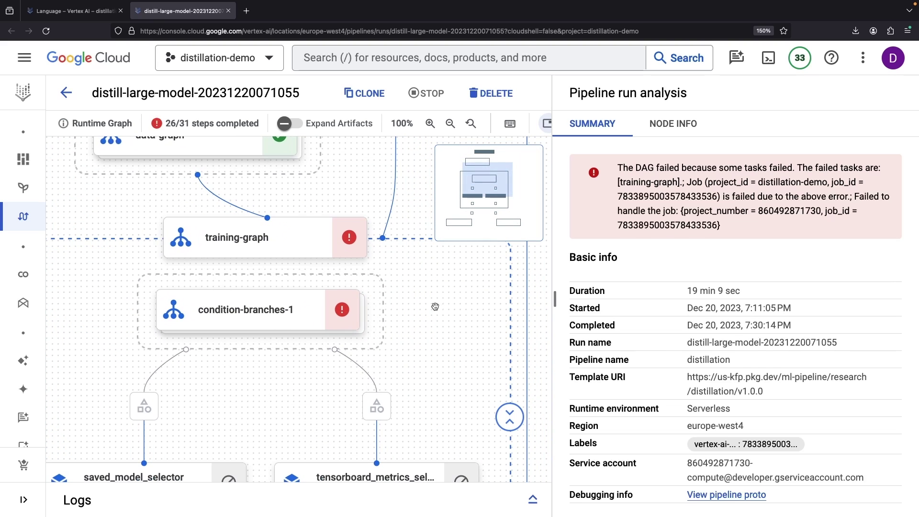
{"action": "left_click", "coordinate": [363, 305]}
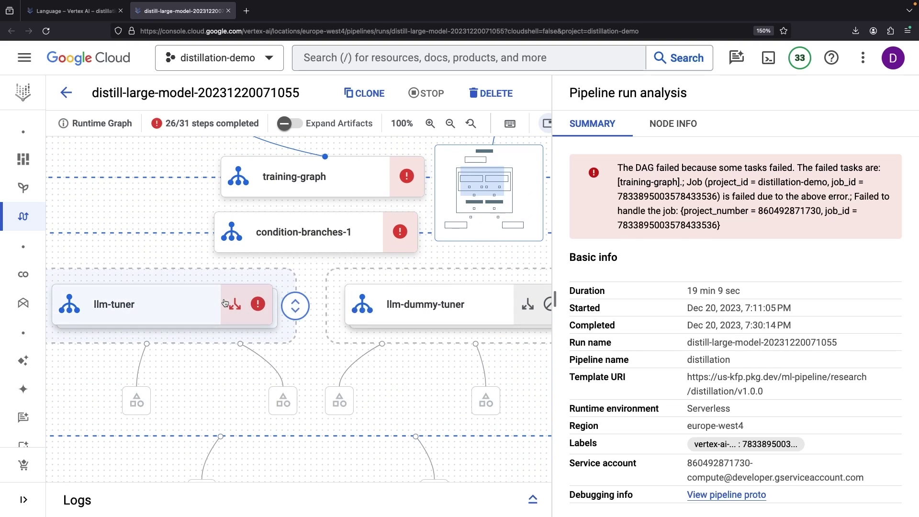
{"action": "left_click", "coordinate": [259, 303]}
{"action": "left_click", "coordinate": [240, 298]}
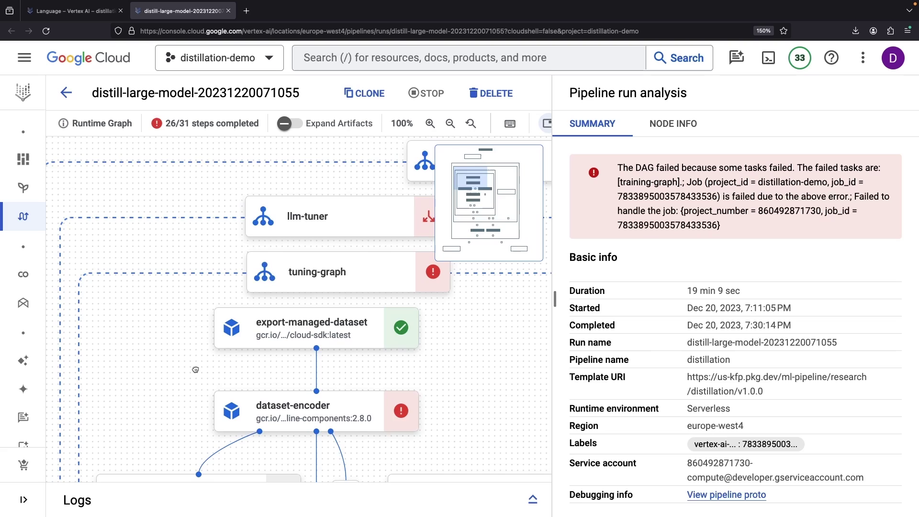
- Show the failed dataset-encoder step's logs and expand its ERROR message
{"action": "left_click", "coordinate": [240, 310]}
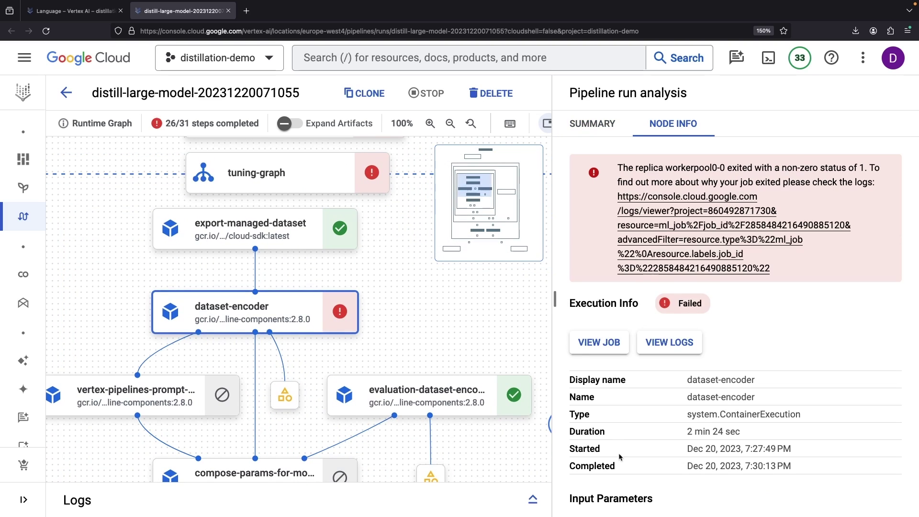
{"action": "left_click", "coordinate": [533, 498]}
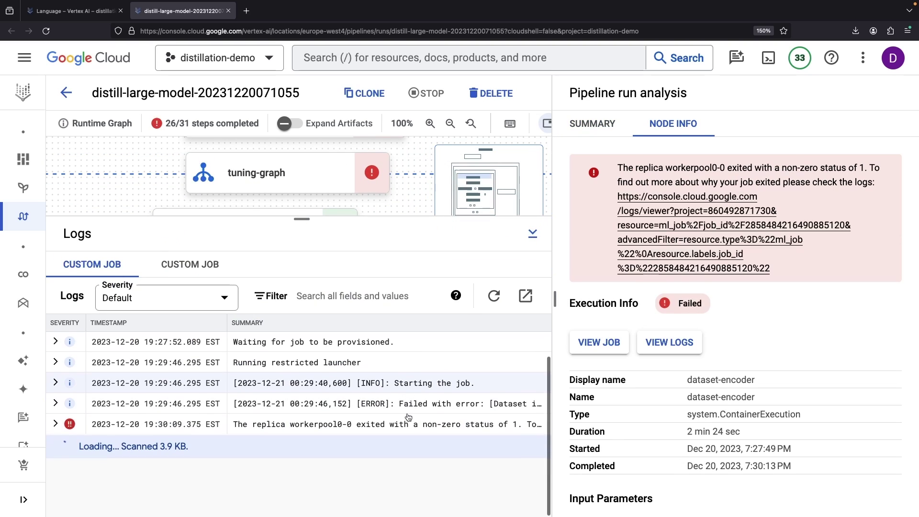
{"action": "left_click", "coordinate": [411, 424]}
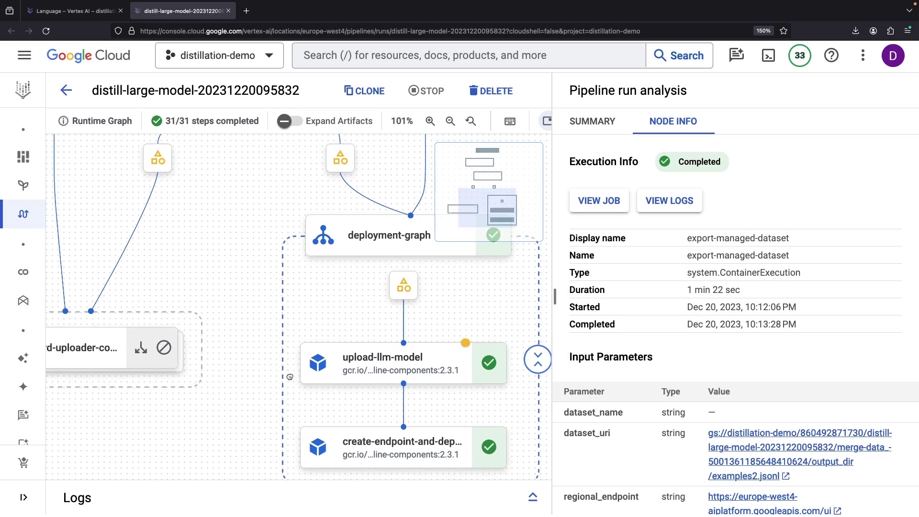
{"action": "scroll", "coordinate": [285, 412], "scroll_direction": "down", "scroll_amount": 2}
{"action": "scroll", "coordinate": [323, 387], "scroll_direction": "up", "scroll_amount": 3}
{"action": "scroll", "coordinate": [324, 387], "scroll_direction": "left", "scroll_amount": 3}
{"action": "scroll", "coordinate": [323, 386], "scroll_direction": "up", "scroll_amount": 3}
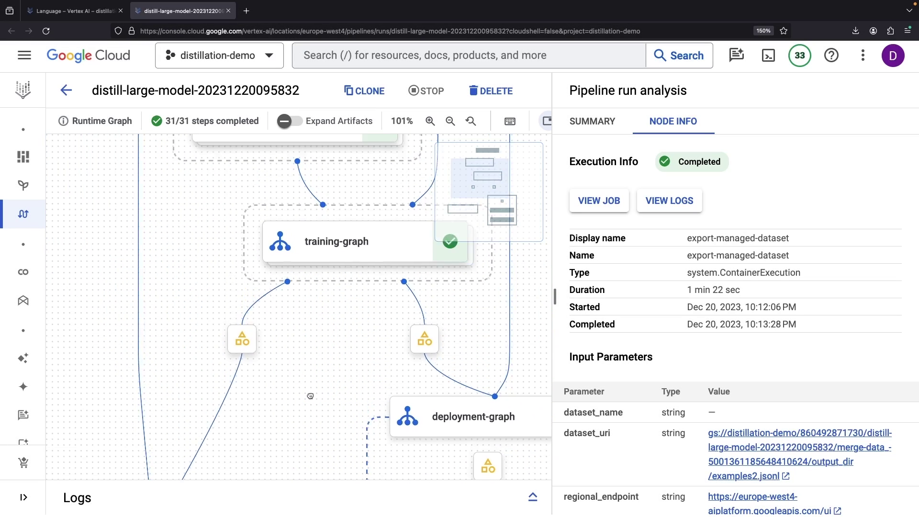
{"action": "scroll", "coordinate": [309, 392], "scroll_direction": "right", "scroll_amount": 3}
- Review the large-language-model-tuner step's TPU_V3 accelerator settings and open its training job
{"action": "double_click", "coordinate": [265, 289]}
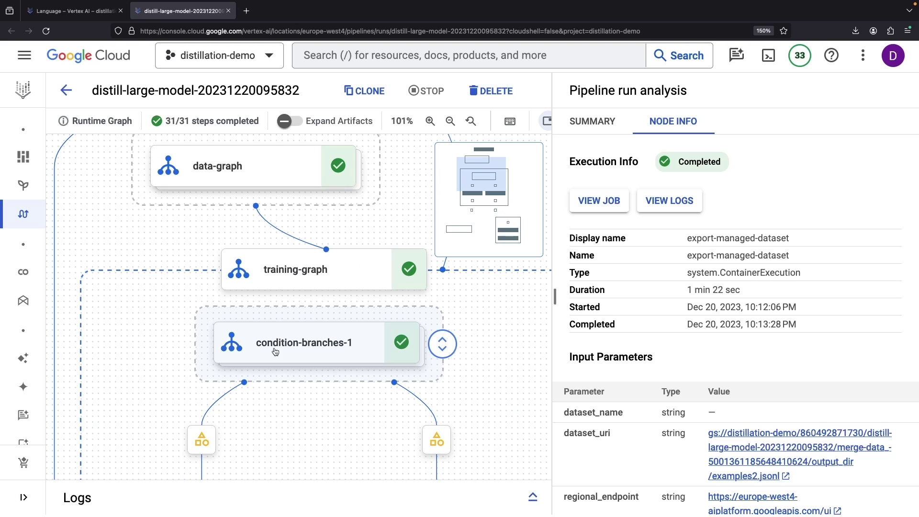
{"action": "scroll", "coordinate": [307, 370], "scroll_direction": "down", "scroll_amount": 3}
{"action": "scroll", "coordinate": [308, 371], "scroll_direction": "up", "scroll_amount": 1}
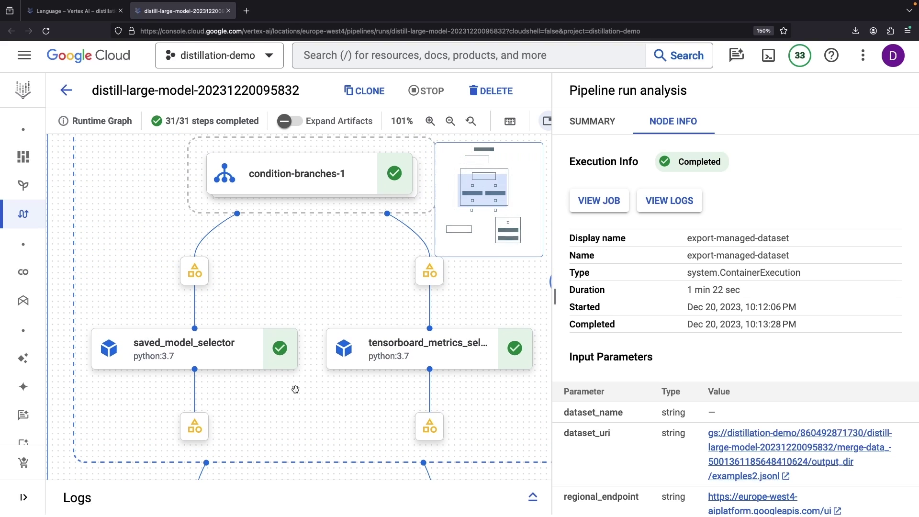
{"action": "scroll", "coordinate": [307, 371], "scroll_direction": "up", "scroll_amount": 2}
{"action": "scroll", "coordinate": [331, 366], "scroll_direction": "left", "scroll_amount": 2}
{"action": "scroll", "coordinate": [353, 363], "scroll_direction": "up", "scroll_amount": 1}
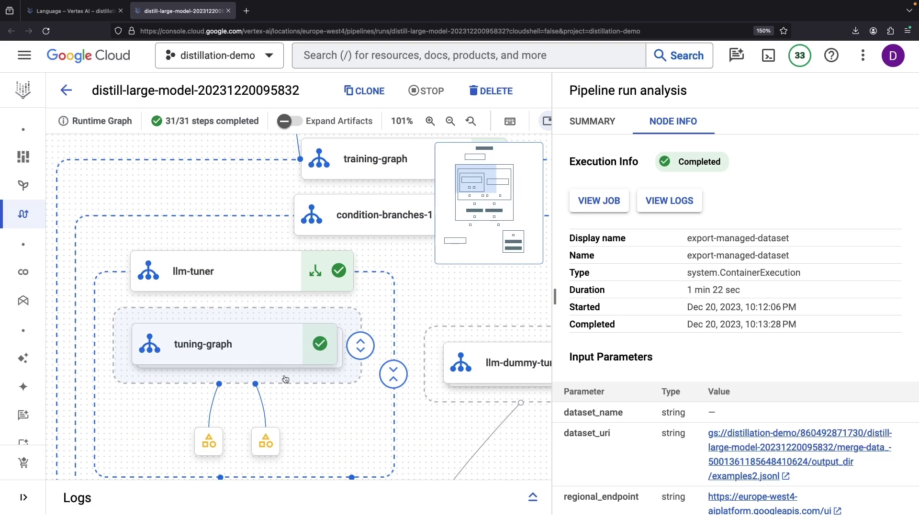
{"action": "double_click", "coordinate": [247, 343]}
{"action": "scroll", "coordinate": [211, 408], "scroll_direction": "down", "scroll_amount": 2}
{"action": "scroll", "coordinate": [210, 407], "scroll_direction": "right", "scroll_amount": 1}
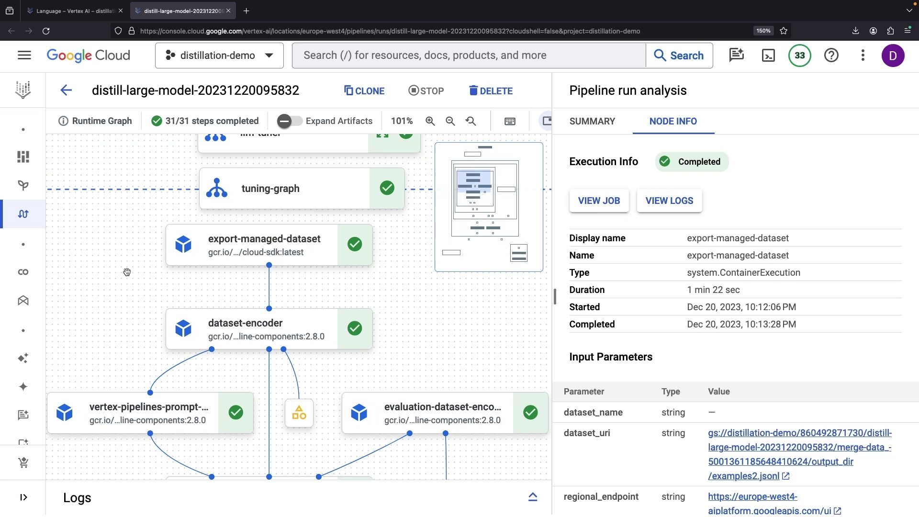
{"action": "scroll", "coordinate": [250, 358], "scroll_direction": "down", "scroll_amount": 3}
{"action": "left_click", "coordinate": [271, 420]}
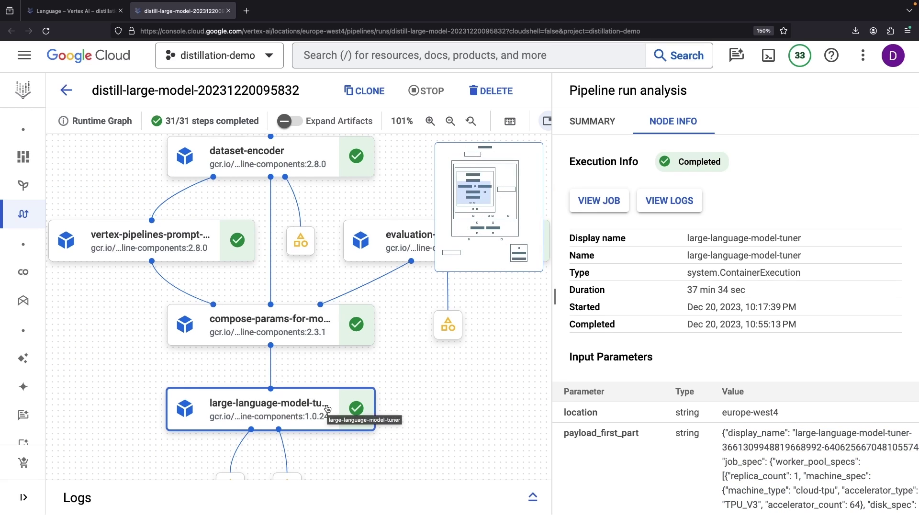
{"action": "scroll", "coordinate": [783, 406], "scroll_direction": "down", "scroll_amount": 3}
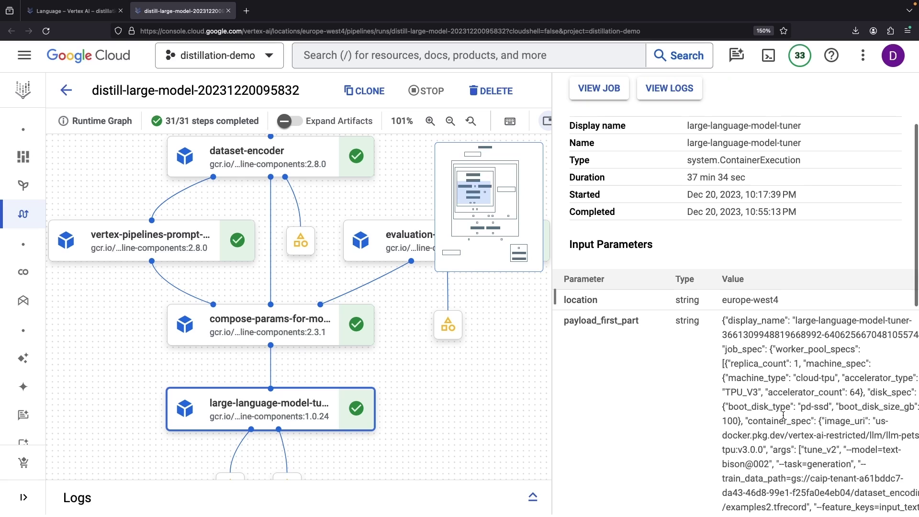
{"action": "double_click", "coordinate": [859, 391]}
{"action": "double_click", "coordinate": [742, 392]}
{"action": "scroll", "coordinate": [663, 278], "scroll_direction": "up", "scroll_amount": 4}
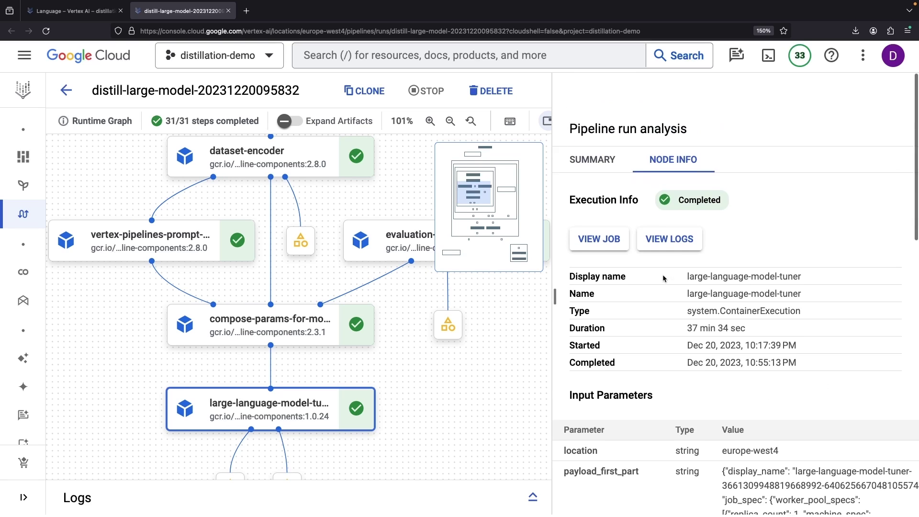
{"action": "left_click", "coordinate": [598, 201]}
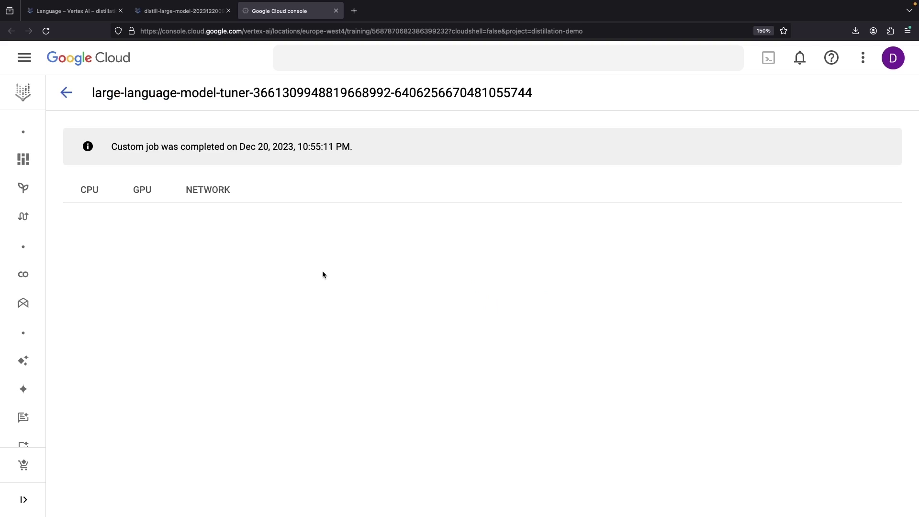
{"action": "scroll", "coordinate": [323, 273], "scroll_direction": "down", "scroll_amount": 1}
{"action": "double_click", "coordinate": [268, 337]}
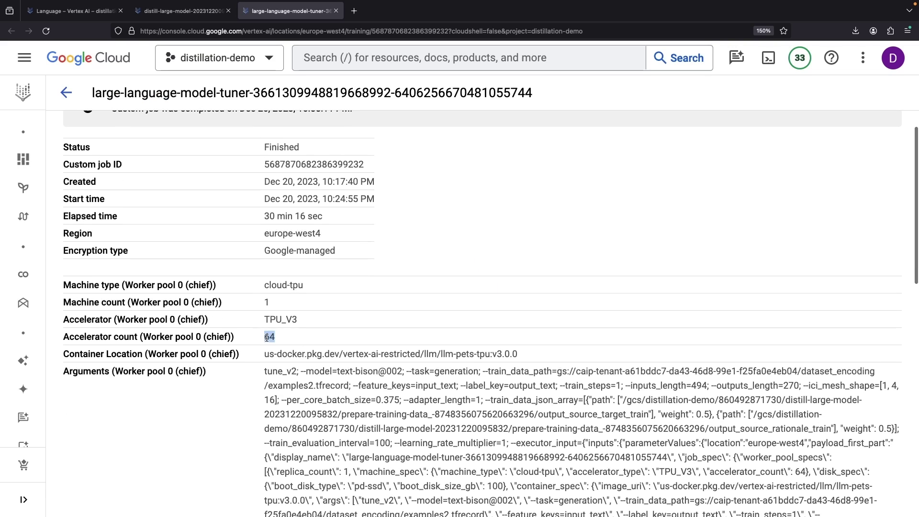
{"action": "scroll", "coordinate": [300, 228], "scroll_direction": "up", "scroll_amount": 1}
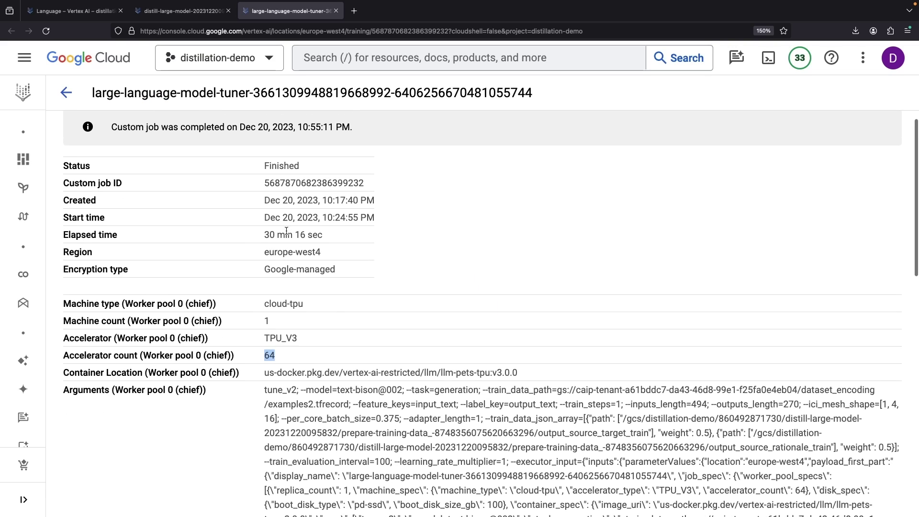
{"action": "double_click", "coordinate": [268, 236]}
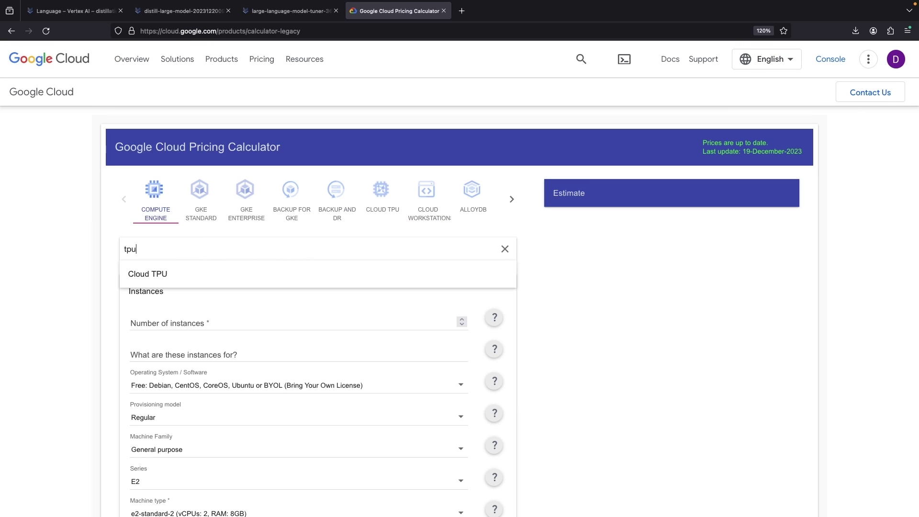
- Start a Cloud TPU estimate with 32 chips of the V3 generation
{"action": "left_click", "coordinate": [151, 273]}
{"action": "scroll", "coordinate": [240, 386], "scroll_direction": "down", "scroll_amount": 2}
{"action": "left_click", "coordinate": [239, 239]}
{"action": "type", "text": "32"}
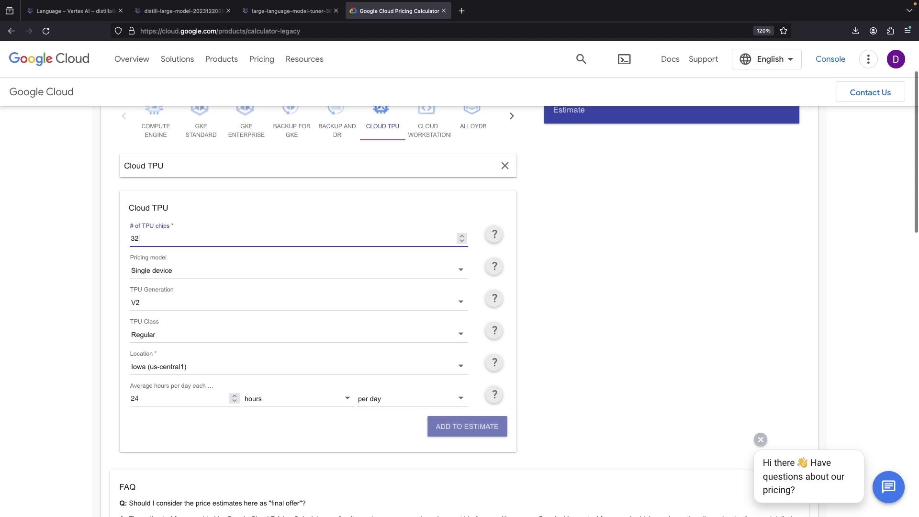
{"action": "left_click", "coordinate": [206, 303]}
{"action": "left_click", "coordinate": [187, 314]}
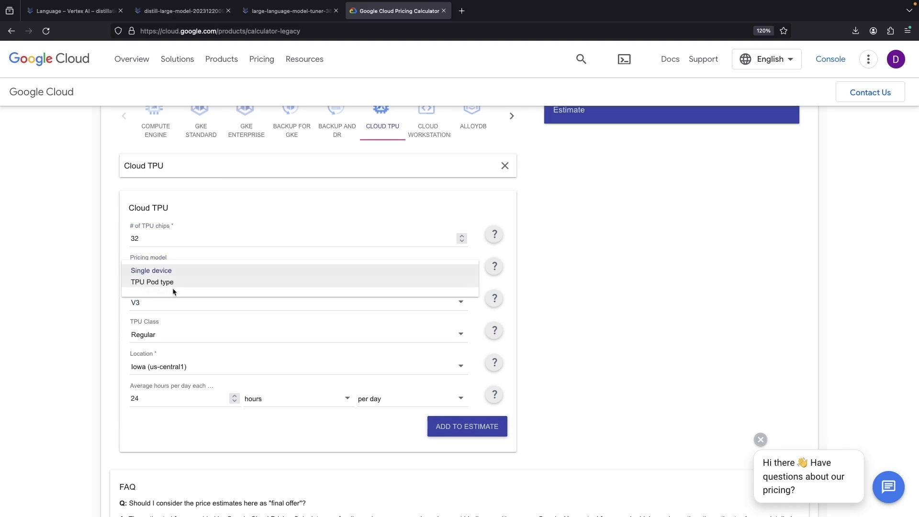
- Set TPU Pod type, Evaluation commitment and one hour per month, and add it
{"action": "left_click", "coordinate": [173, 284]}
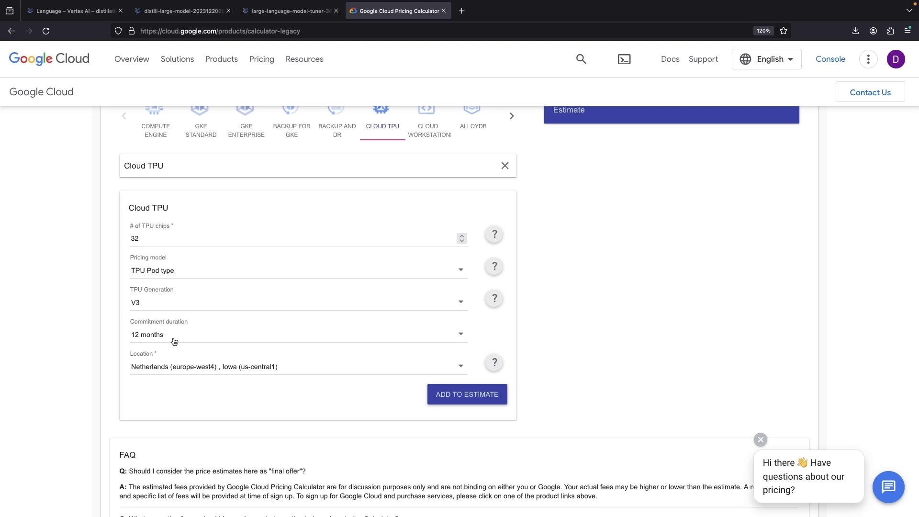
{"action": "left_click", "coordinate": [174, 342]}
{"action": "left_click", "coordinate": [147, 325]}
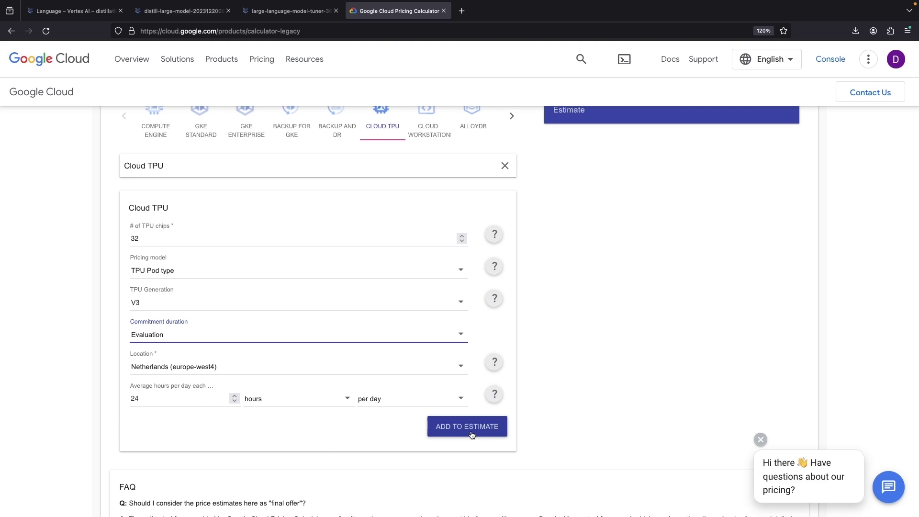
{"action": "double_click", "coordinate": [178, 397]}
{"action": "type", "text": "1"}
{"action": "left_click", "coordinate": [404, 400]}
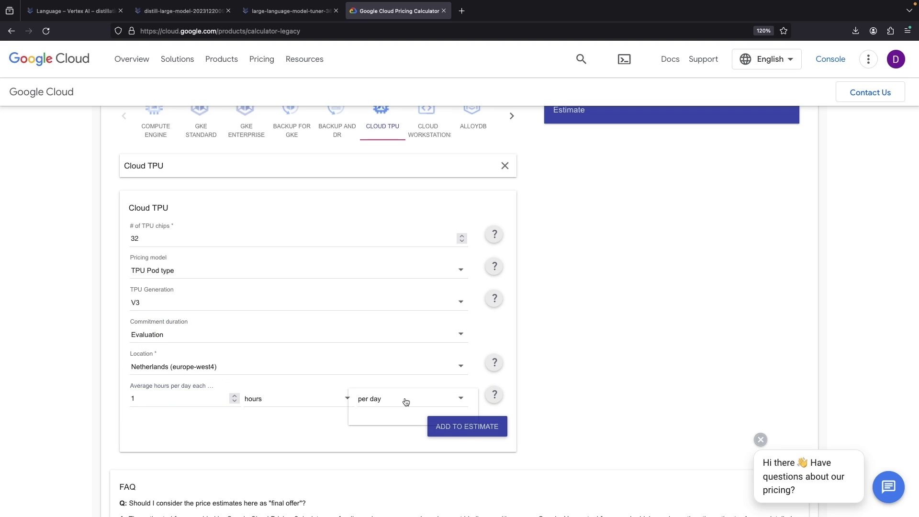
{"action": "left_click", "coordinate": [401, 410]}
{"action": "left_click", "coordinate": [442, 425]}
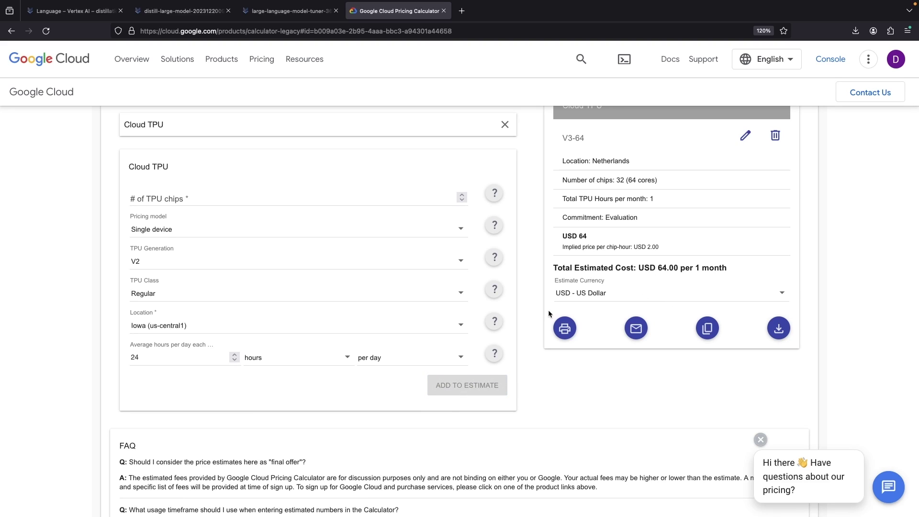
{"action": "scroll", "coordinate": [415, 324], "scroll_direction": "up", "scroll_amount": 2}
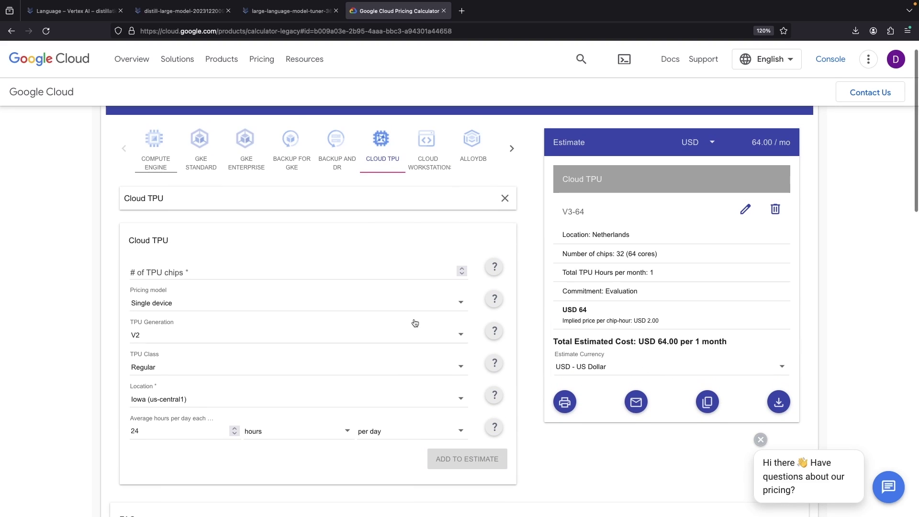
- Configure a Vertex AI Training estimate on e2-standard-4 with one job per week
{"action": "triple_click", "coordinate": [306, 198]}
{"action": "type", "text": "vertex"}
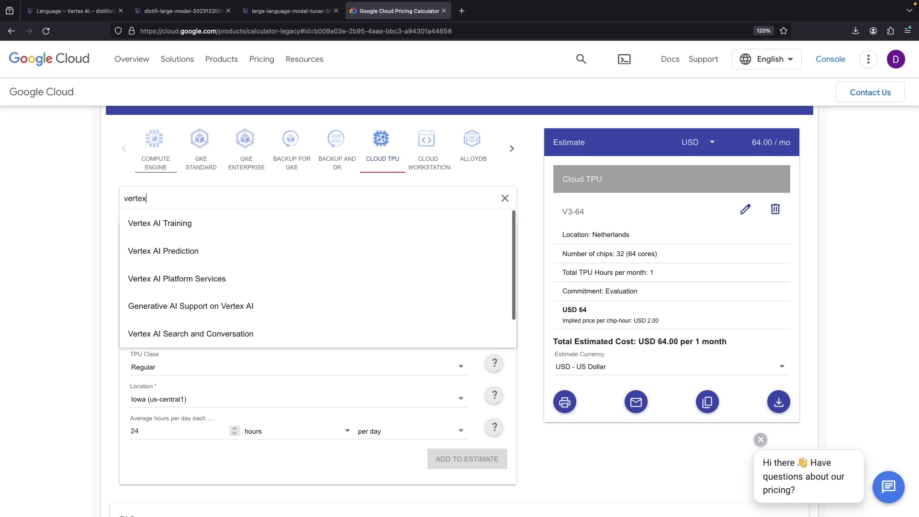
{"action": "left_click", "coordinate": [249, 224]}
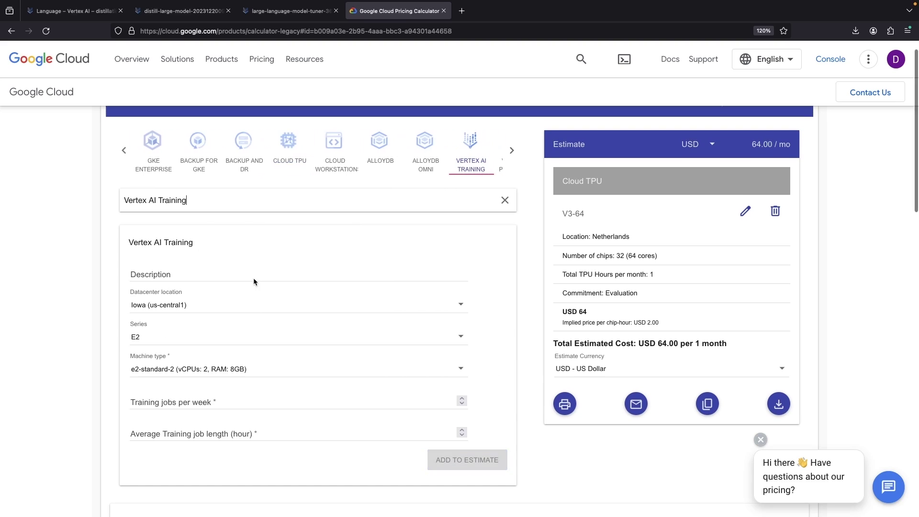
{"action": "left_click", "coordinate": [282, 438]}
{"action": "type", "text": "1"}
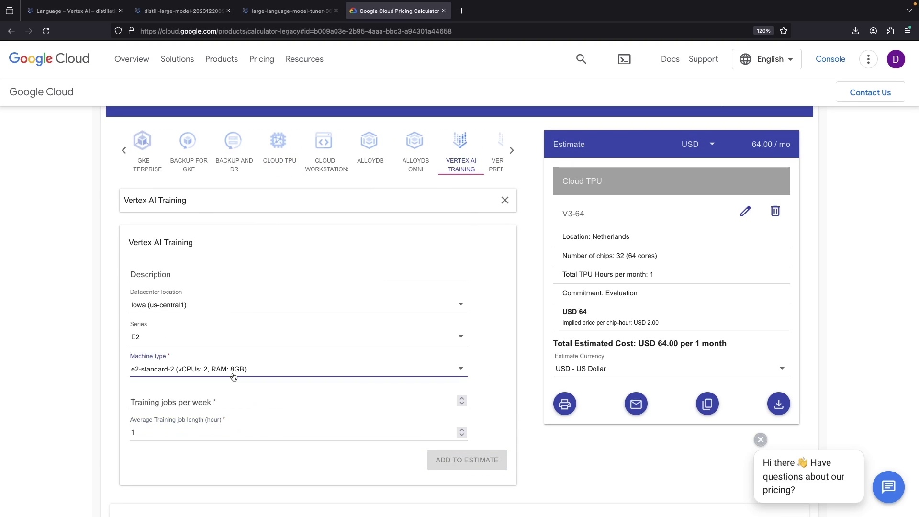
{"action": "left_click", "coordinate": [232, 371]}
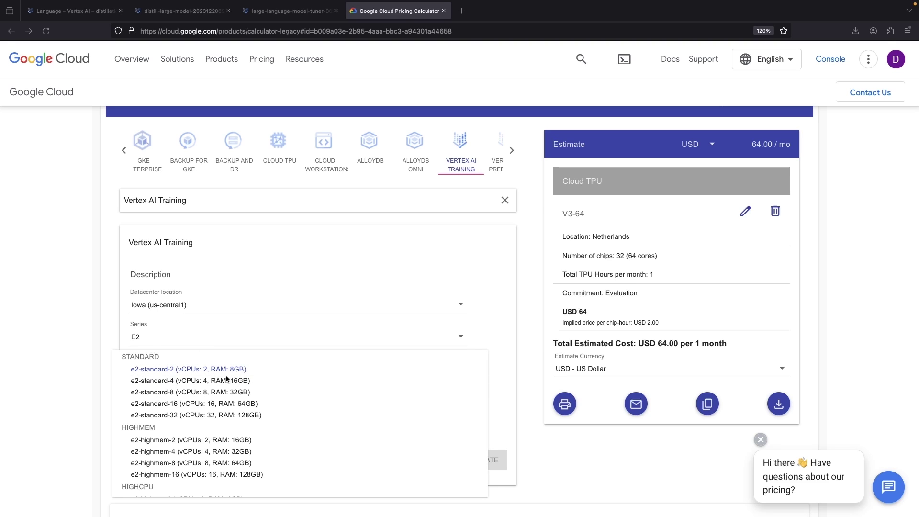
{"action": "left_click", "coordinate": [216, 380]}
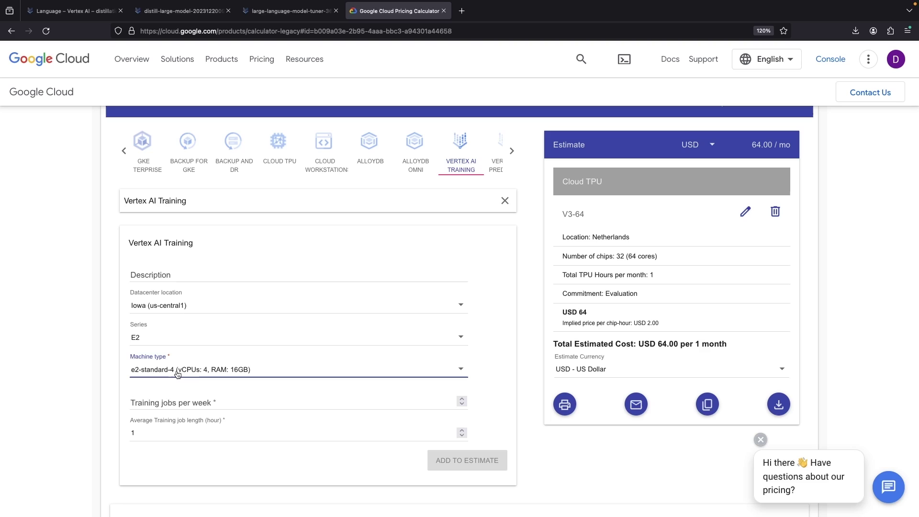
{"action": "left_click", "coordinate": [204, 394]}
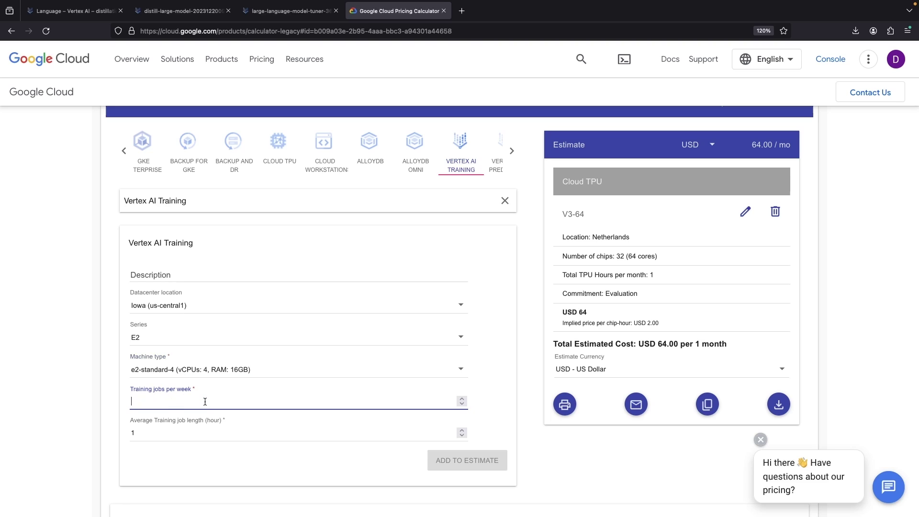
{"action": "type", "text": "1"}
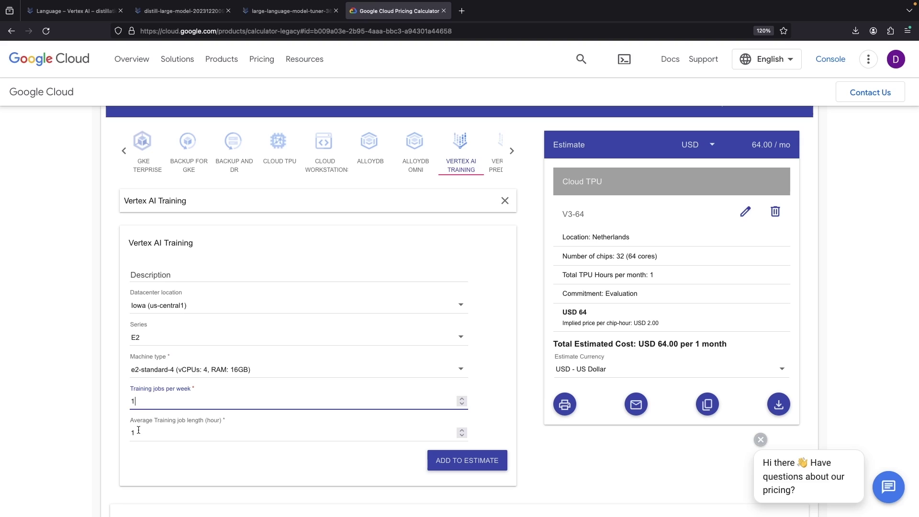
- Add Vertex AI Training to the estimate and download the USD 64.67 total as CSV
{"action": "left_click", "coordinate": [493, 461]}
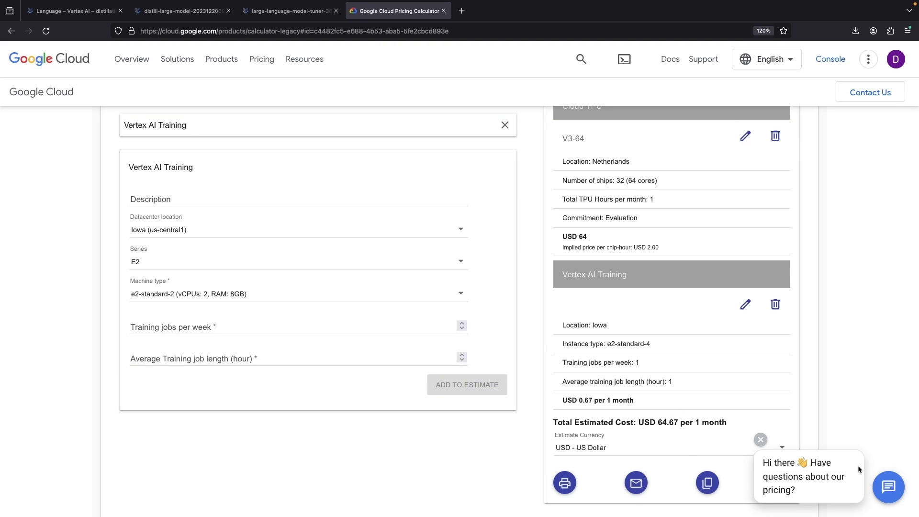
{"action": "left_click", "coordinate": [761, 440]}
{"action": "left_click", "coordinate": [779, 483]}
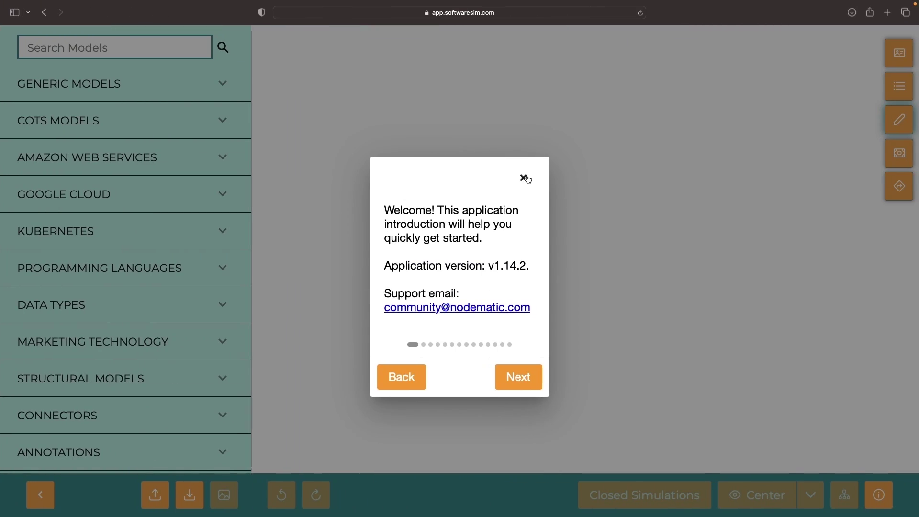
- Import the Cloud TPU and Vertex AI nodes and place Cloud TPU beneath Vertex AI
{"action": "left_click", "coordinate": [524, 178]}
{"action": "left_click", "coordinate": [155, 495]}
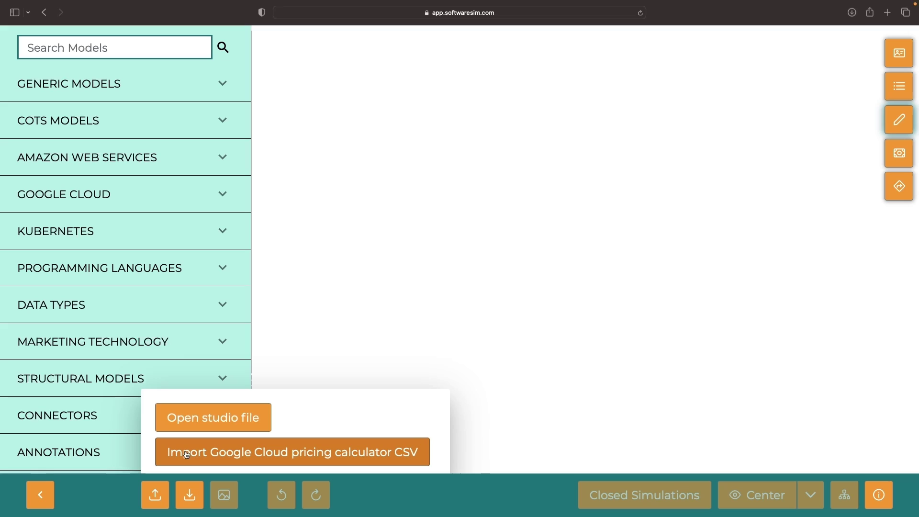
{"action": "left_click", "coordinate": [186, 455]}
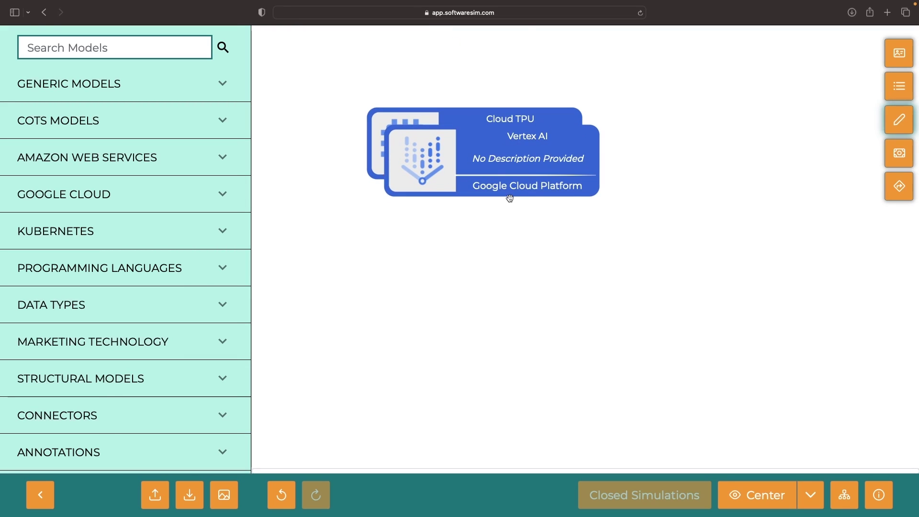
{"action": "left_click_drag", "start_coordinate": [488, 171], "coordinate": [476, 234]}
{"action": "left_click_drag", "start_coordinate": [406, 142], "coordinate": [409, 316]}
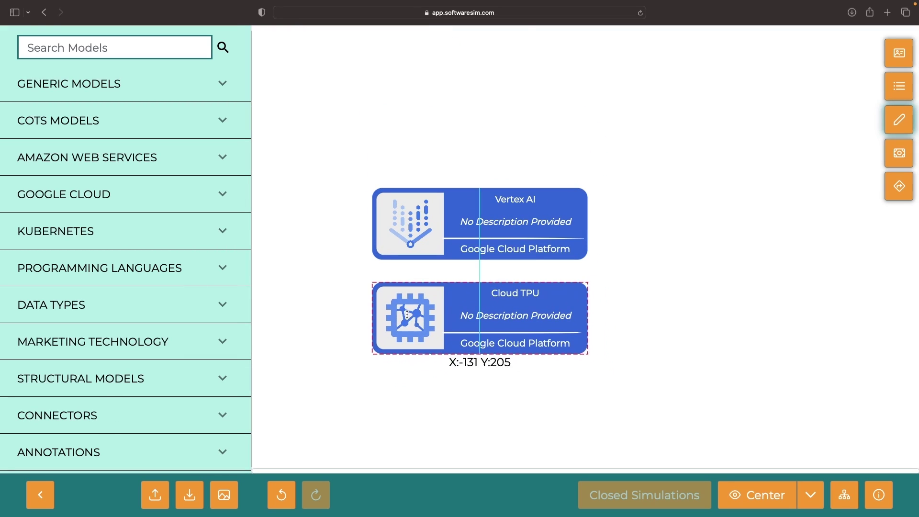
- Rename Vertex AI to Vertex AI Pipelines with an auto-generated description
{"action": "right_click", "coordinate": [416, 242]}
{"action": "left_click", "coordinate": [452, 206]}
{"action": "left_click", "coordinate": [383, 157]}
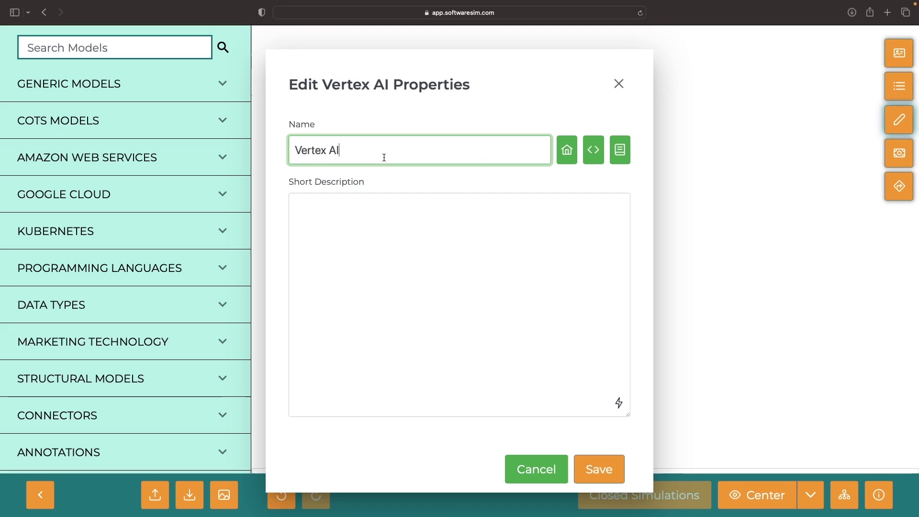
{"action": "type", "text": "Pl"}
{"action": "type", "text": "ipelines"}
{"action": "left_click", "coordinate": [619, 403]}
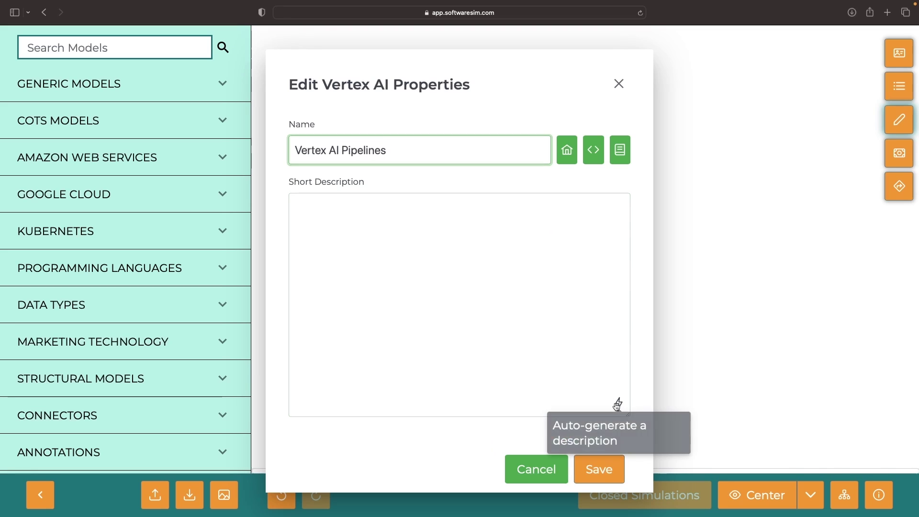
{"action": "left_click", "coordinate": [609, 463]}
- Give Cloud TPU an auto-generated description and connect it to Vertex AI Pipelines
{"action": "right_click", "coordinate": [521, 330]}
{"action": "left_click", "coordinate": [557, 205]}
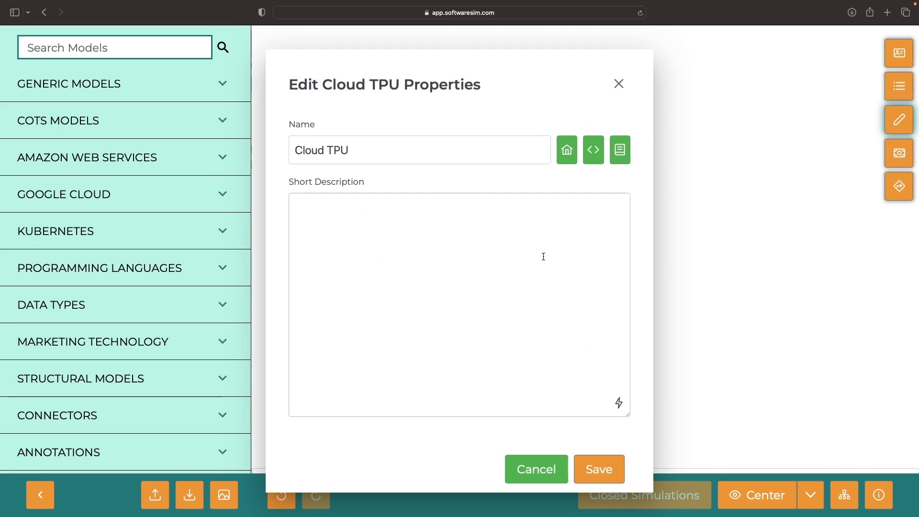
{"action": "left_click", "coordinate": [619, 403]}
{"action": "left_click", "coordinate": [600, 469]}
{"action": "left_click", "coordinate": [151, 416]}
{"action": "scroll", "coordinate": [108, 323], "scroll_direction": "down", "scroll_amount": 5}
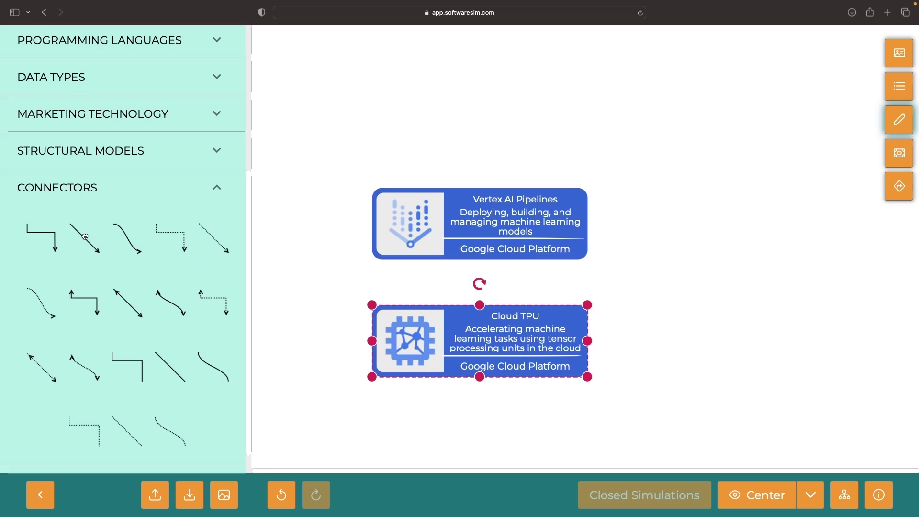
{"action": "mouse_move", "coordinate": [372, 319]}
{"action": "left_mouse_down"}
{"action": "mouse_move", "coordinate": [345, 315]}
{"action": "mouse_move", "coordinate": [480, 230]}
{"action": "left_mouse_up"}
- Show cost figures totalling $64.67 and display Vertex AI Pipelines' description on its node
{"action": "left_click", "coordinate": [899, 154]}
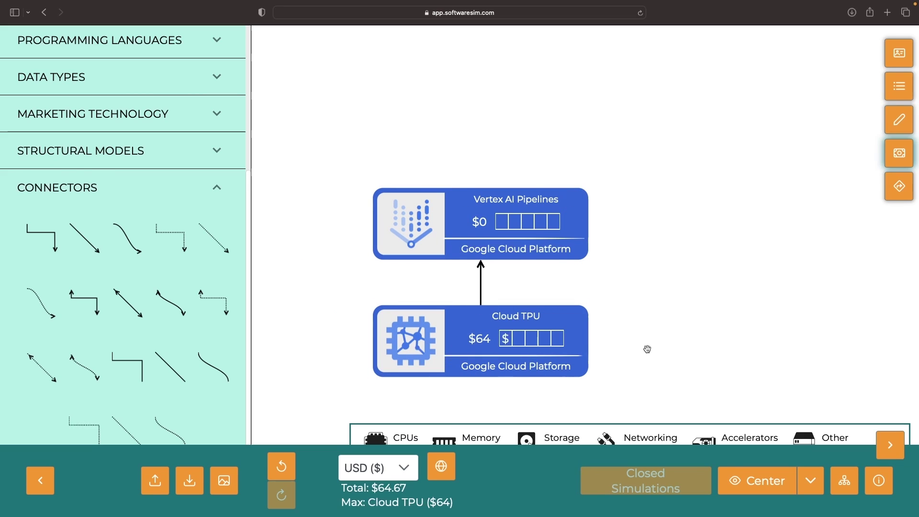
{"action": "key", "text": "super+minus"}
{"action": "scroll", "coordinate": [123, 144], "scroll_direction": "up", "scroll_amount": 3}
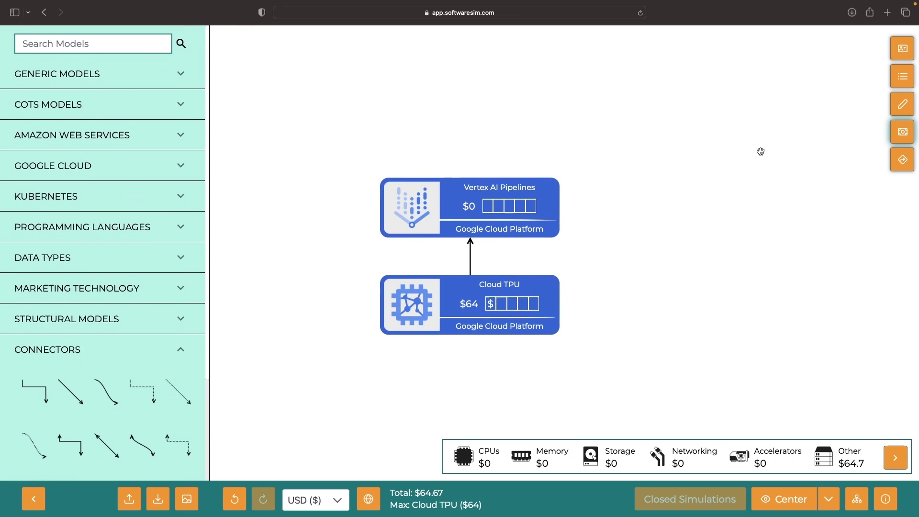
{"action": "left_click", "coordinate": [553, 208]}
{"action": "right_click", "coordinate": [530, 207]}
{"action": "left_click", "coordinate": [564, 216]}
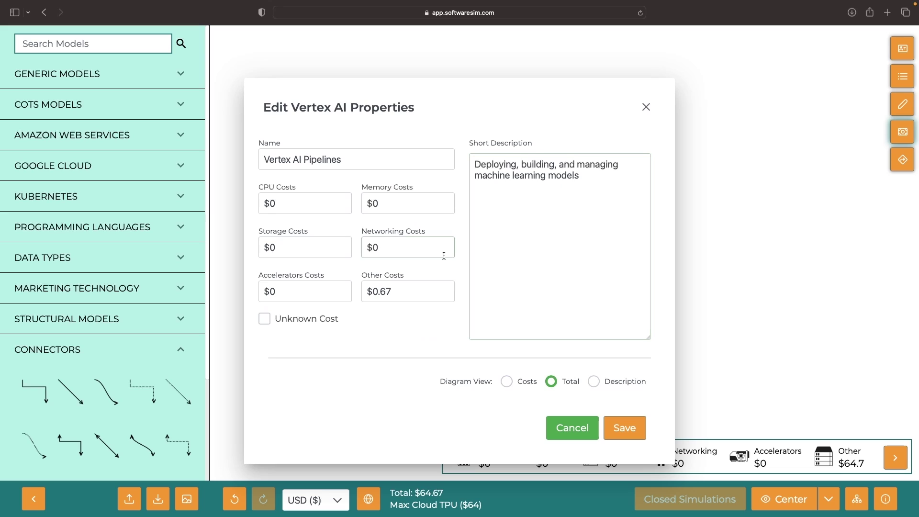
{"action": "left_click", "coordinate": [594, 381]}
{"action": "left_click", "coordinate": [624, 427]}
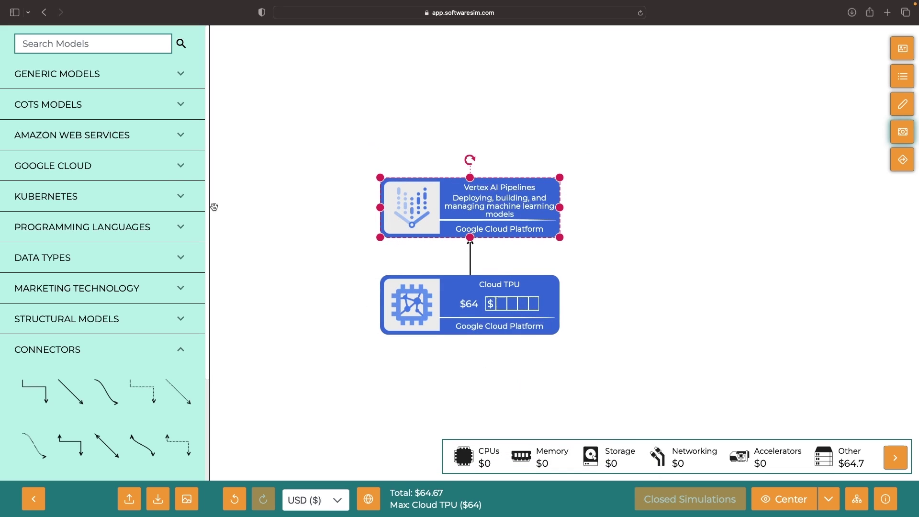
{"action": "type", "text": "cloud storage"}
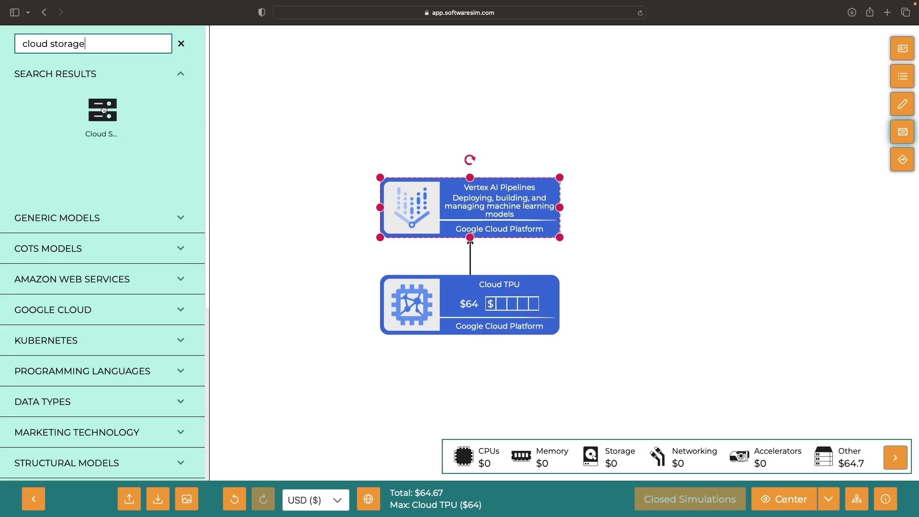
- Add a Cloud Storage node described as storage of pipeline specification and output files
{"action": "left_click_drag", "start_coordinate": [102, 110], "coordinate": [649, 198]}
{"action": "right_click", "coordinate": [649, 198]}
{"action": "left_click", "coordinate": [665, 210]}
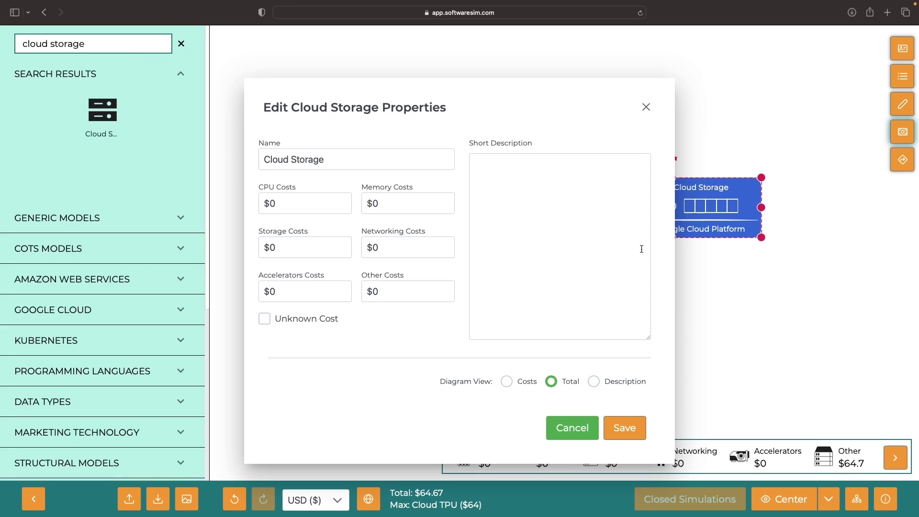
{"action": "left_click", "coordinate": [594, 381]}
{"action": "left_click", "coordinate": [557, 259]}
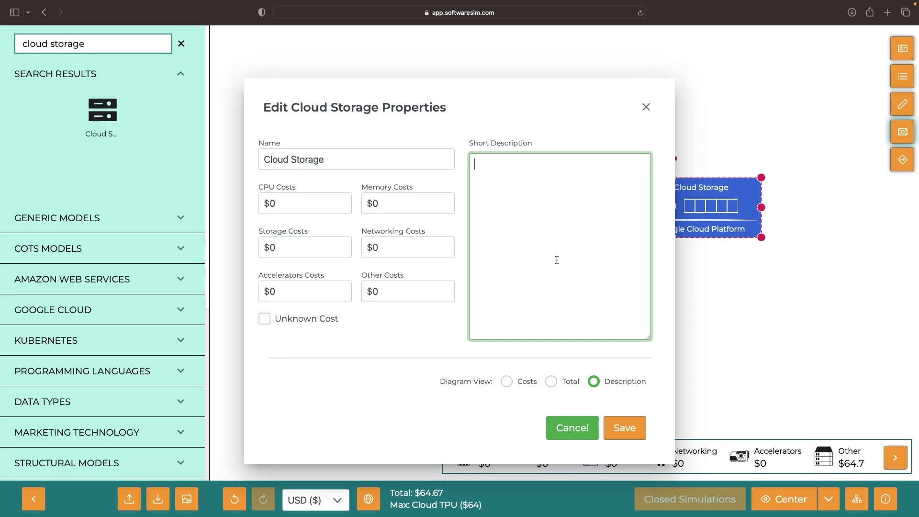
{"action": "type", "text": "Storage of the pipeline specification and output file"}
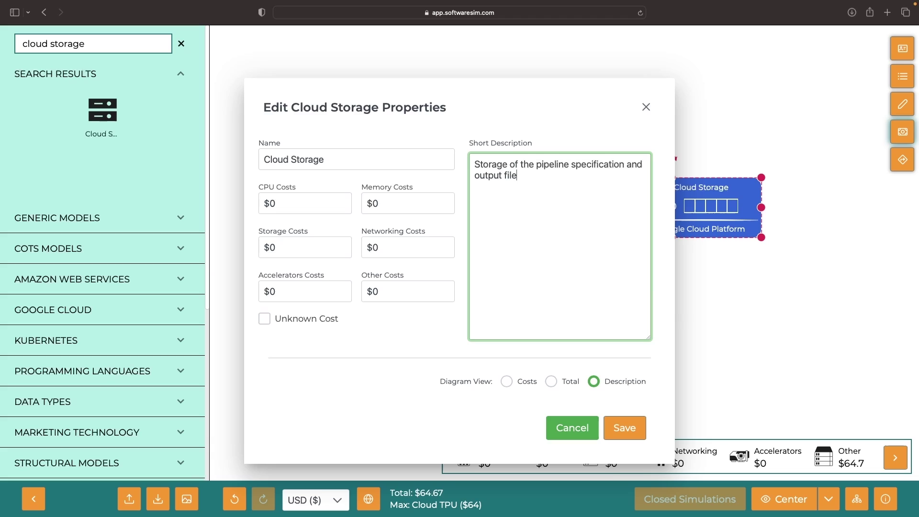
{"action": "type", "text": "s"}
{"action": "left_click", "coordinate": [625, 428]}
- Link Cloud Storage to Vertex AI Pipelines with a dashed connector
{"action": "key", "text": "Right"}
{"action": "scroll", "coordinate": [127, 369], "scroll_direction": "down", "scroll_amount": 5}
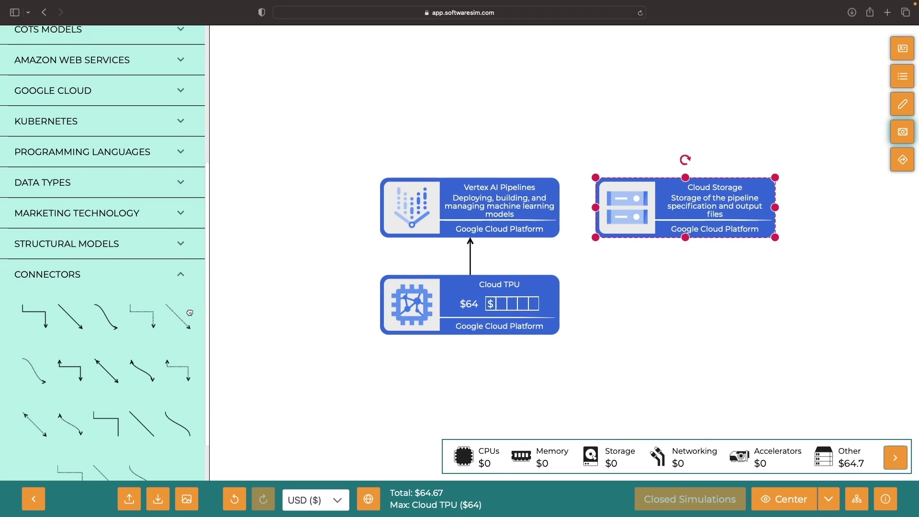
{"action": "left_click", "coordinate": [180, 315]}
{"action": "left_click_drag", "start_coordinate": [633, 259], "coordinate": [575, 212]}
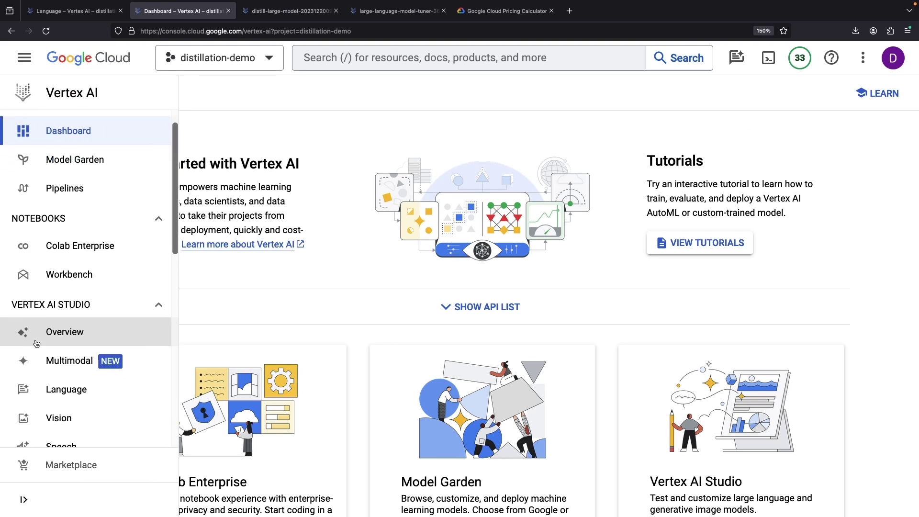
{"action": "scroll", "coordinate": [22, 309], "scroll_direction": "down", "scroll_amount": 2}
{"action": "scroll", "coordinate": [37, 344], "scroll_direction": "down", "scroll_amount": 2}
{"action": "scroll", "coordinate": [37, 344], "scroll_direction": "down", "scroll_amount": 3}
{"action": "scroll", "coordinate": [36, 344], "scroll_direction": "down", "scroll_amount": 2}
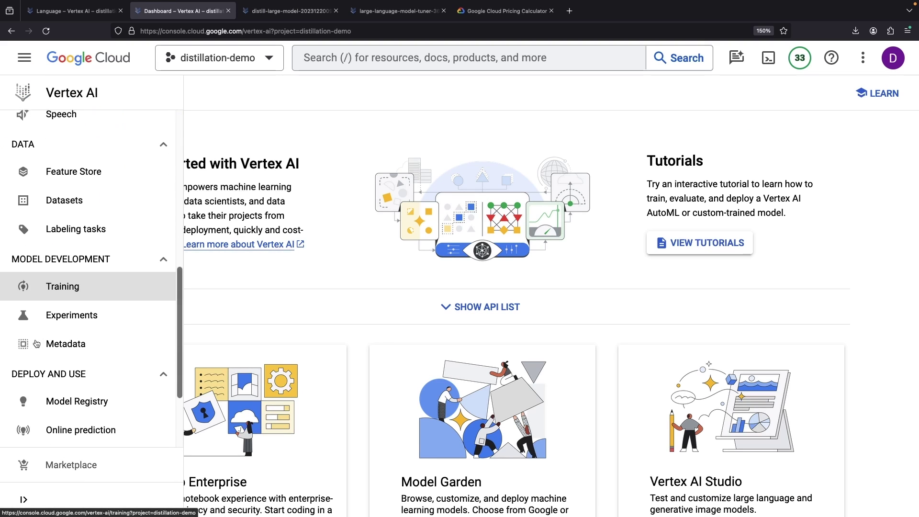
{"action": "scroll", "coordinate": [43, 344], "scroll_direction": "down", "scroll_amount": 2}
- Open the email-style model from Model Registry and, from Deploy & Test, try it in prompt design
{"action": "left_click", "coordinate": [44, 342]}
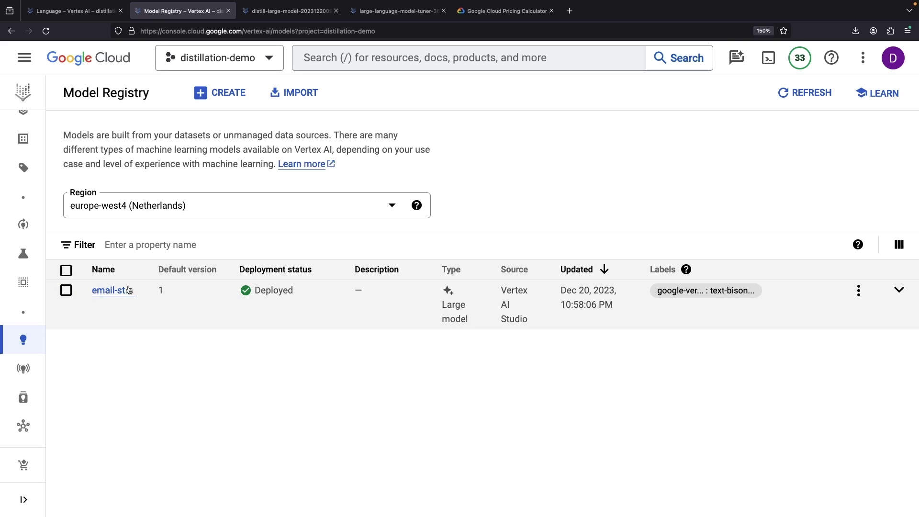
{"action": "left_click", "coordinate": [117, 292]}
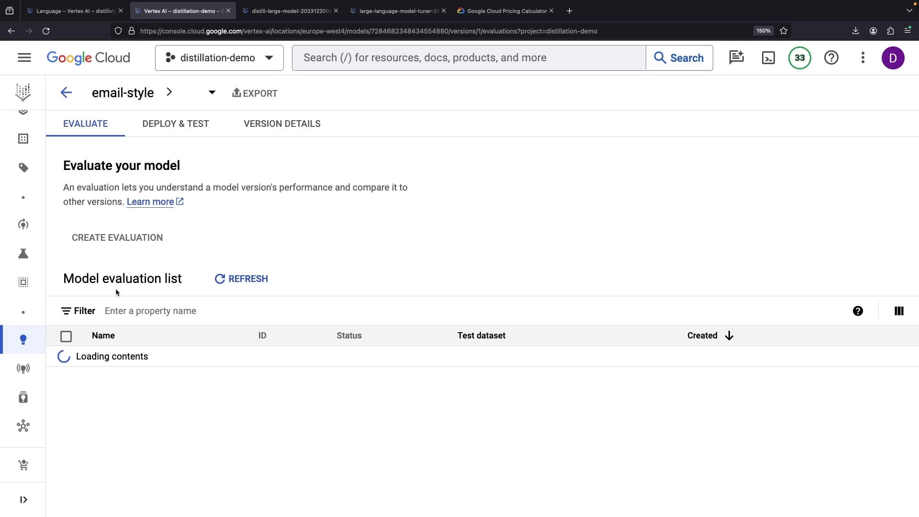
{"action": "left_click", "coordinate": [176, 126]}
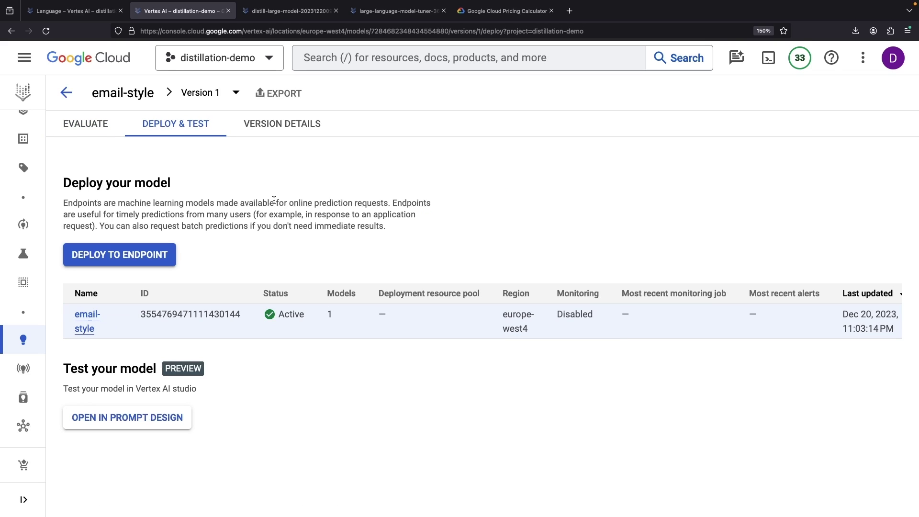
{"action": "scroll", "coordinate": [283, 179], "scroll_direction": "down", "scroll_amount": 1}
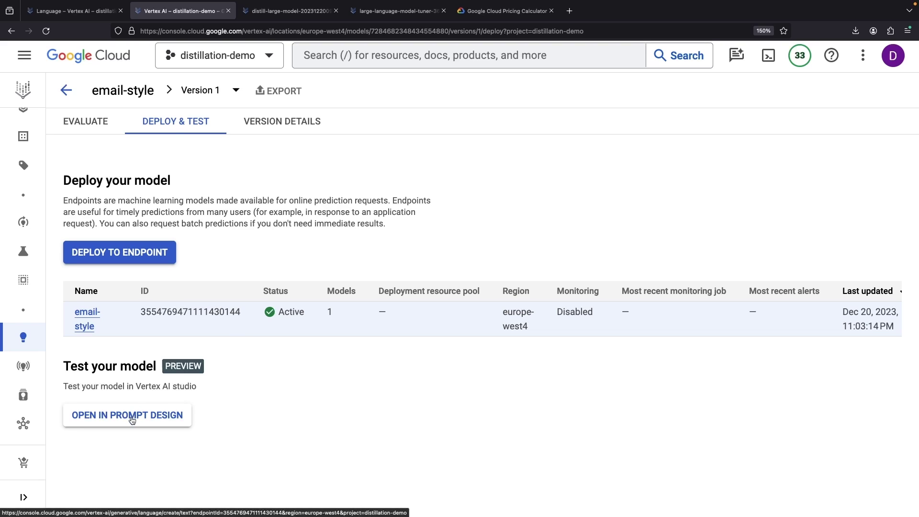
{"action": "left_click", "coordinate": [131, 417]}
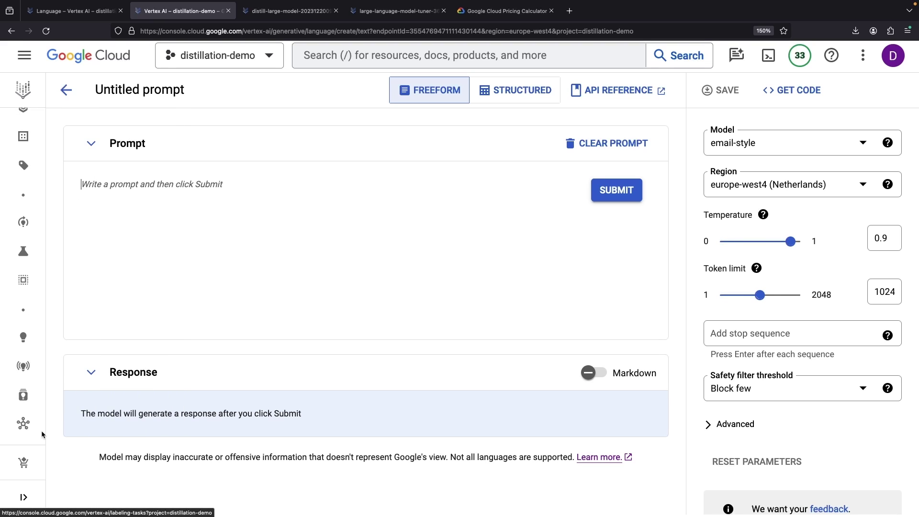
- Paste the Mr. Johnson meeting-request email and submit it for a casual personal-style rewrite
{"action": "left_click", "coordinate": [285, 240]}
{"action": "key", "text": "ctrl+v"}
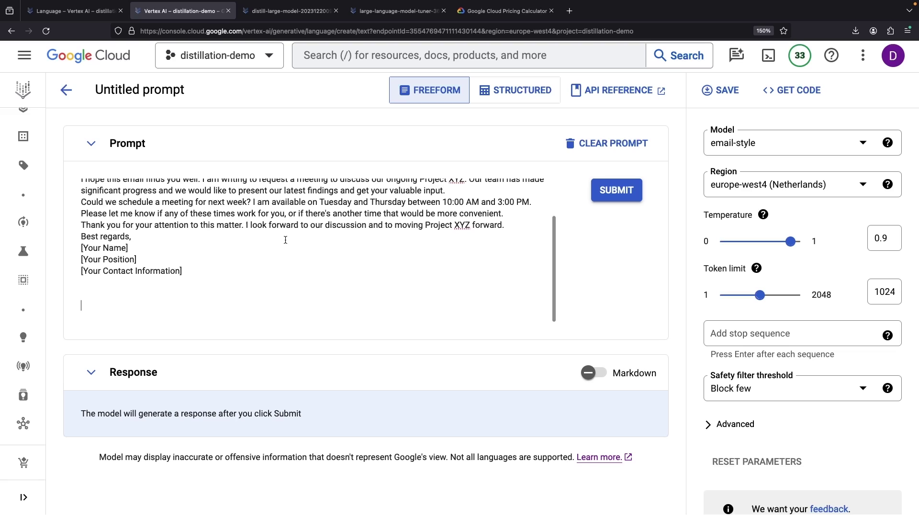
{"action": "key", "text": "BackSpace"}
{"action": "key", "text": "BackSpace"}
{"action": "key", "text": "BackSpace"}
{"action": "scroll", "coordinate": [316, 245], "scroll_direction": "up", "scroll_amount": 1}
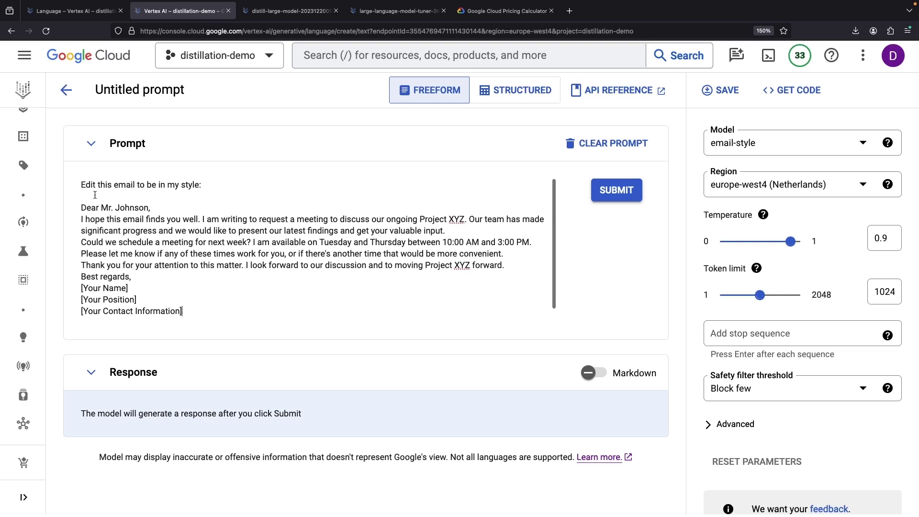
{"action": "left_click", "coordinate": [620, 197]}
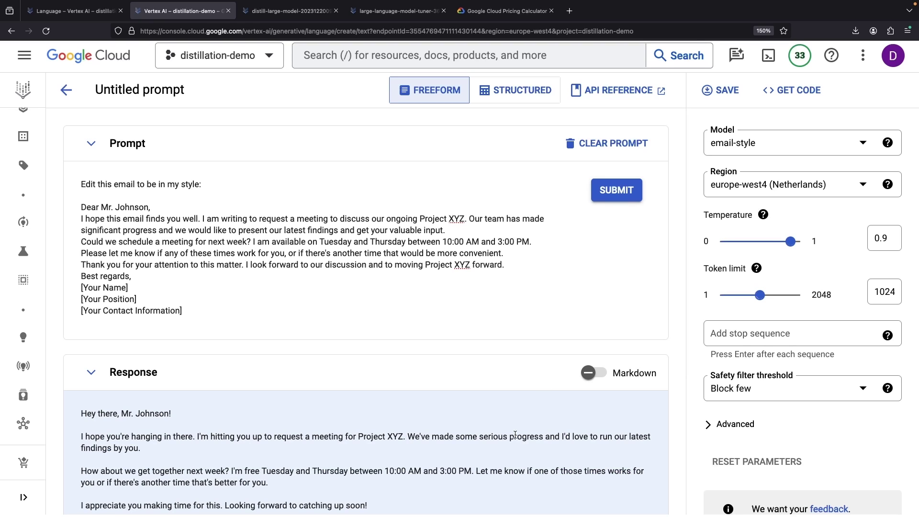
{"action": "scroll", "coordinate": [515, 435], "scroll_direction": "down", "scroll_amount": 2}
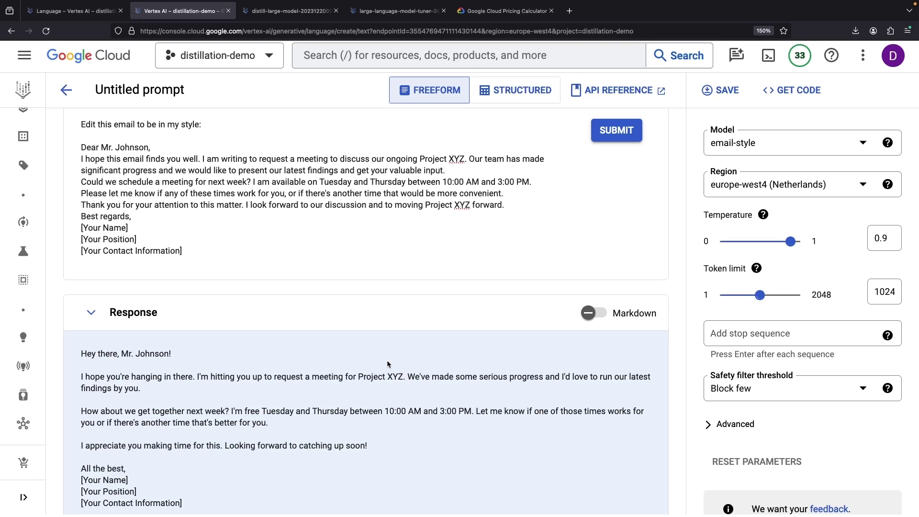
{"action": "scroll", "coordinate": [389, 364], "scroll_direction": "up", "scroll_amount": 2}
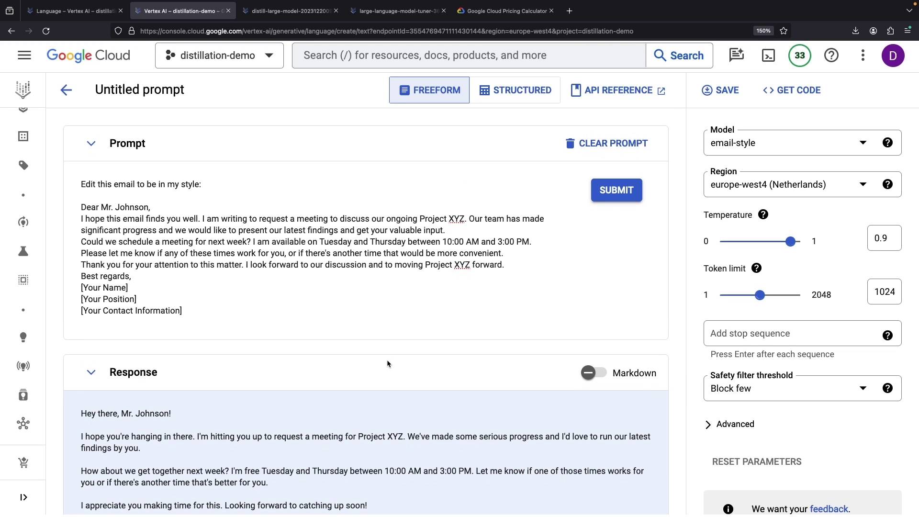